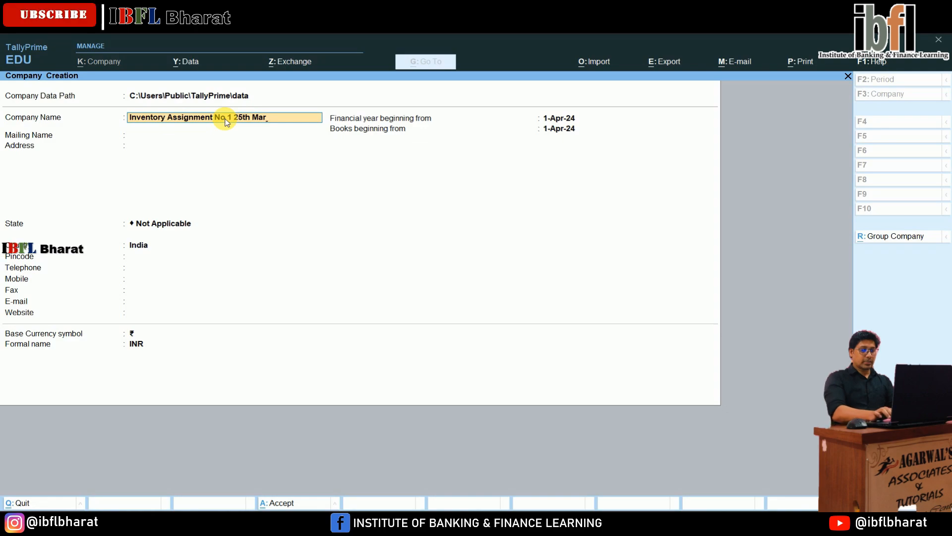
Complete the new company's name as Inventory Assignment No 1 25th Mar'25, keep the same mailing name and leave the address blank.
type("'25")
key("Return")
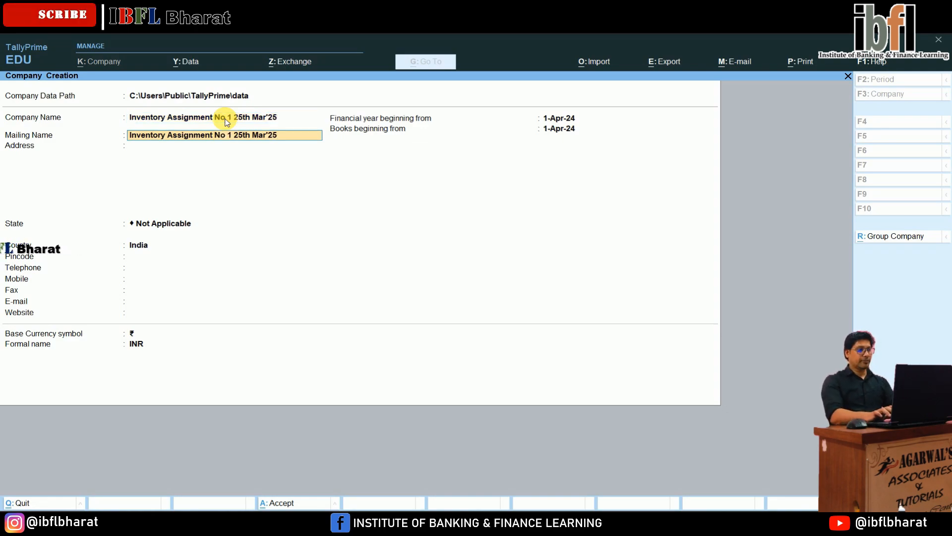
key("Return")
key("Return")
Set the company's state to Delhi, keep the remaining details at their defaults and accept the company creation.
type("Del")
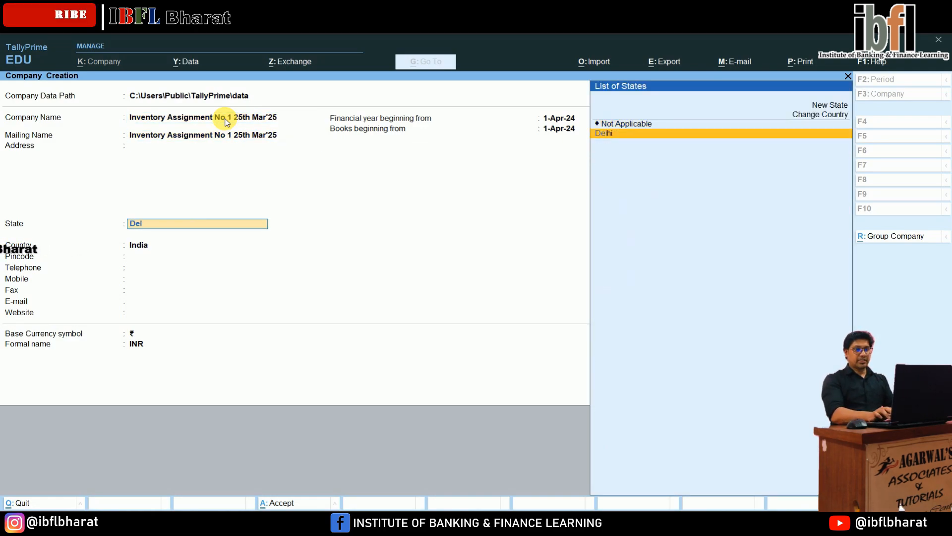
key("Return")
key("Return")
key("Return")
key("Return")
key("Return")
key("Return")
key("Return")
key("Return")
key("Return")
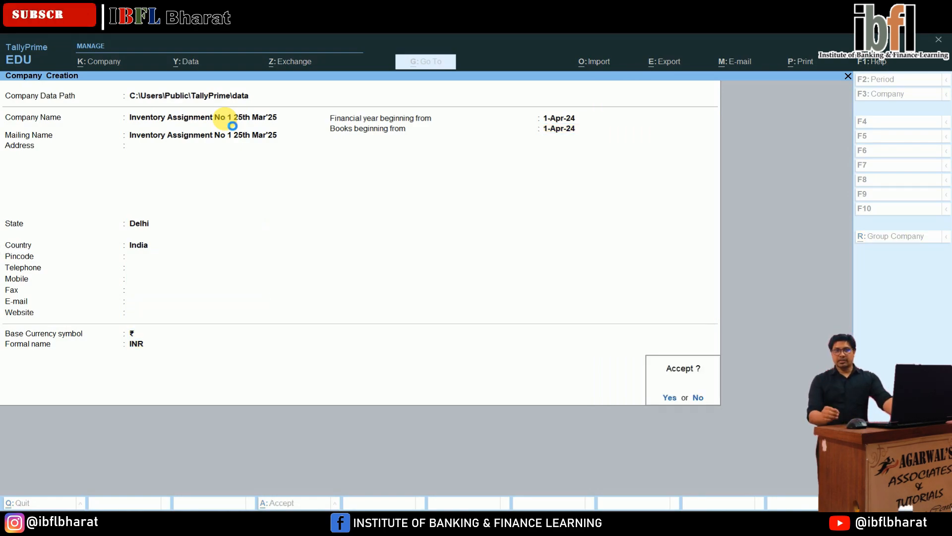
Disable Goods and Services Tax (GST) in the company features, keep the other features at their defaults and save them.
key("Return")
key("Return")
key("Return")
key("Return")
key("Return")
key("Return")
key("Return")
key("Return")
key("Return")
key("Return")
key("Return")
key("Return")
key("Return")
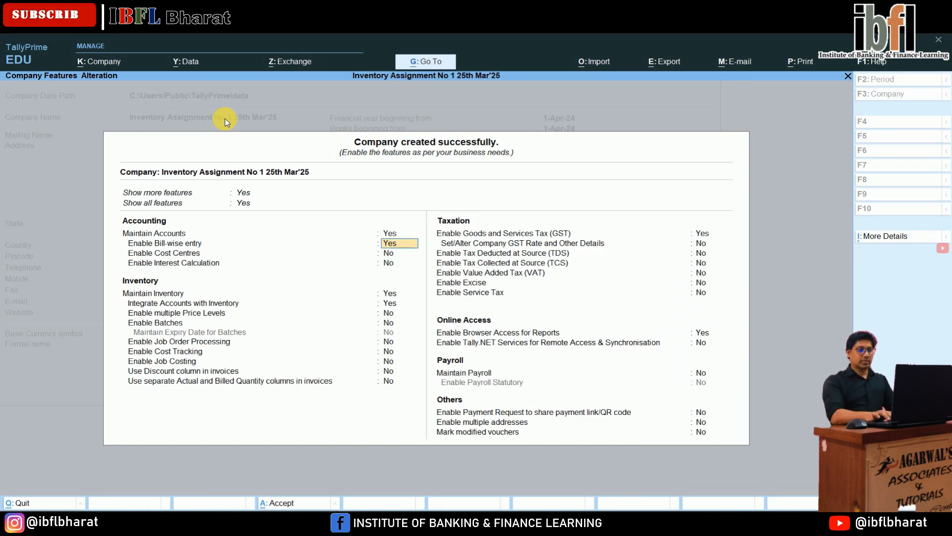
key("Return")
key("Return")
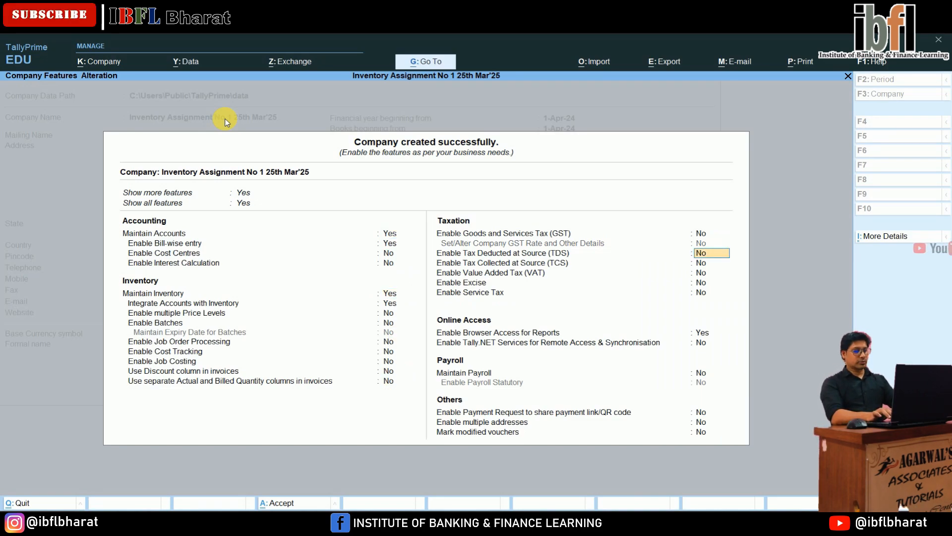
key("ctrl+a")
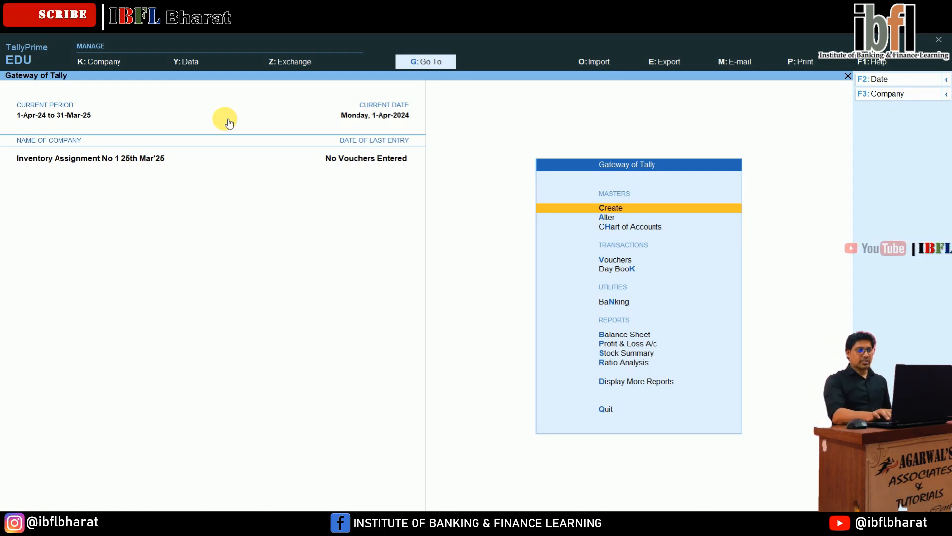
Open master creation and review the inventory master types from Stock Group to Godown.
key("Return")
key("Down")
key("Down")
key("Down")
key("Down")
key("Down")
key("Down")
key("Down")
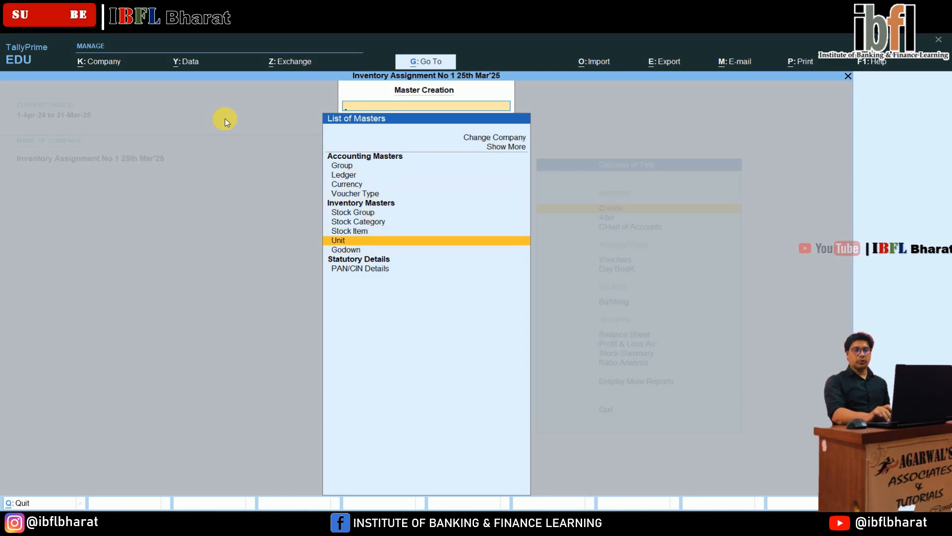
key("Up")
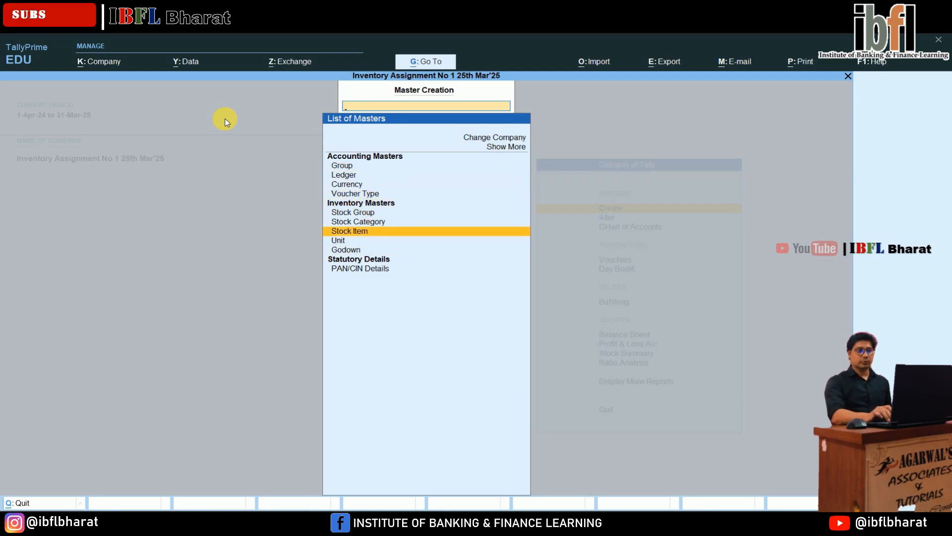
key("Up")
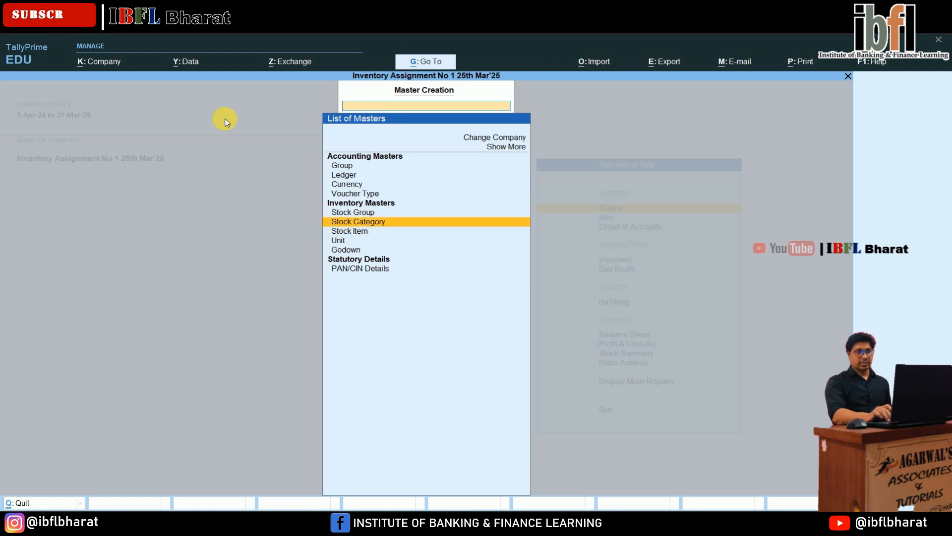
key("Up")
key("Down")
key("Down")
key("Down")
key("Down")
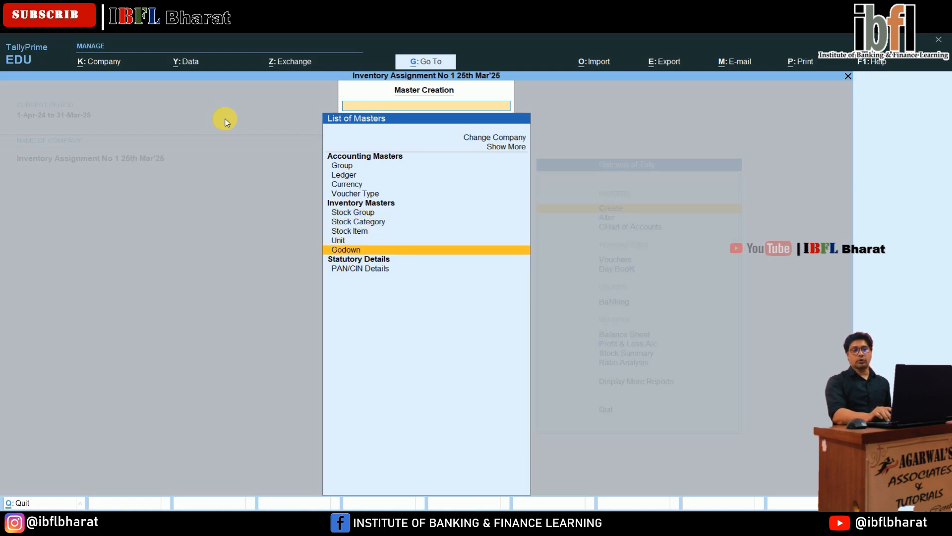
key("Up")
key("Up")
key("Up")
key("Up")
key("Down")
key("Down")
key("Down")
key("Down")
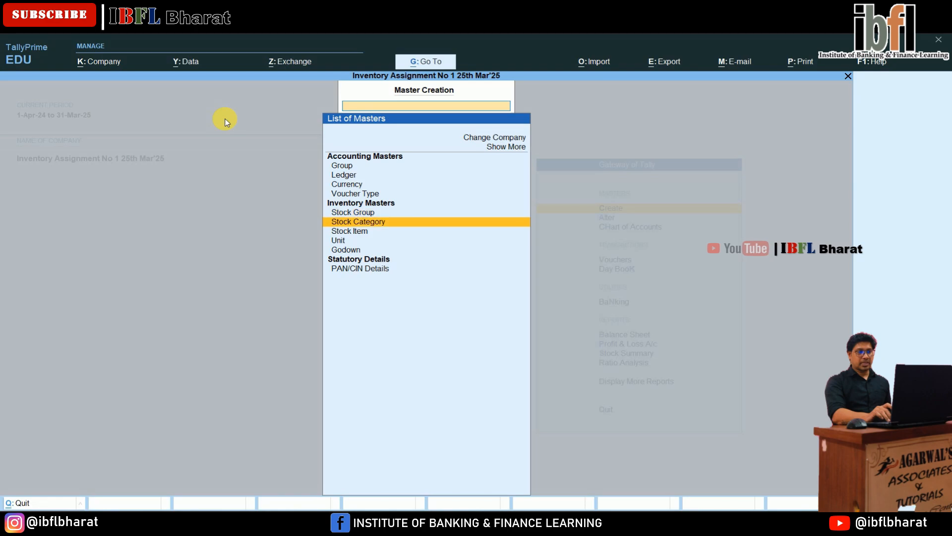
Create a new godown named Gurugram under Primary instead of altering the existing Main Location.
key("Return")
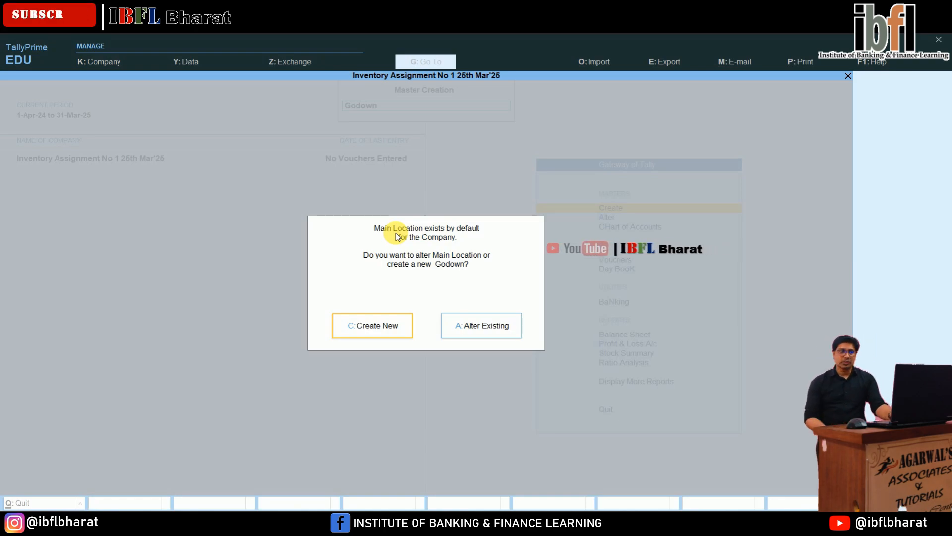
key("c")
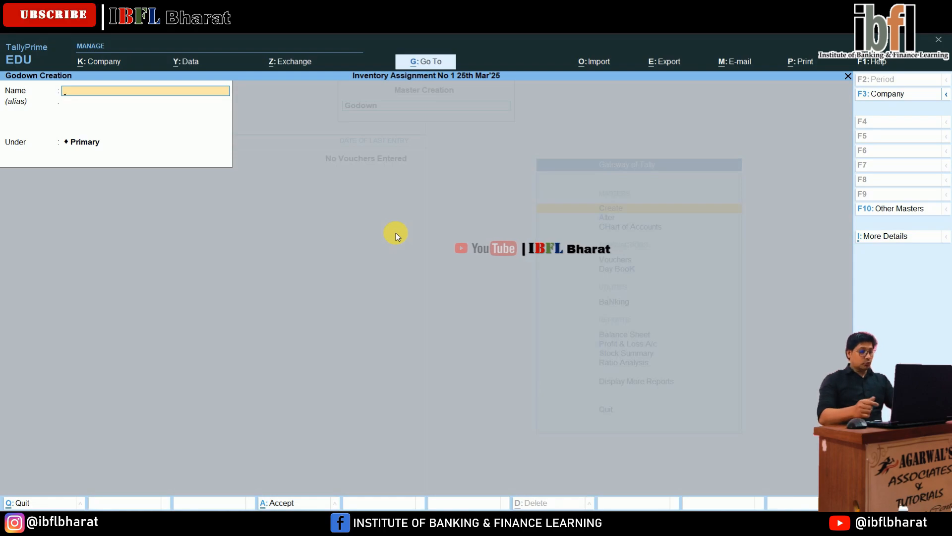
type("Gurugram")
key("Return")
key("Return")
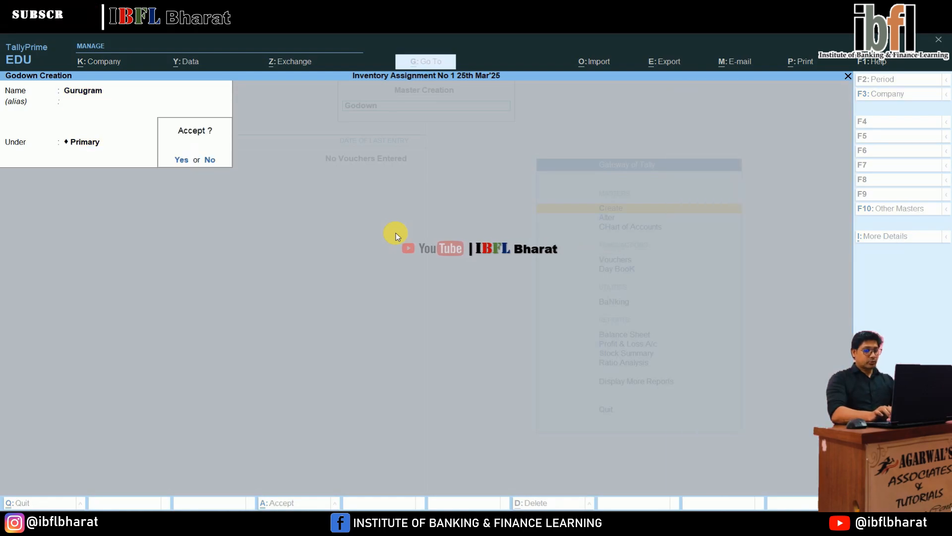
key("Return")
Create a second godown named Noida under Primary.
type("Noida")
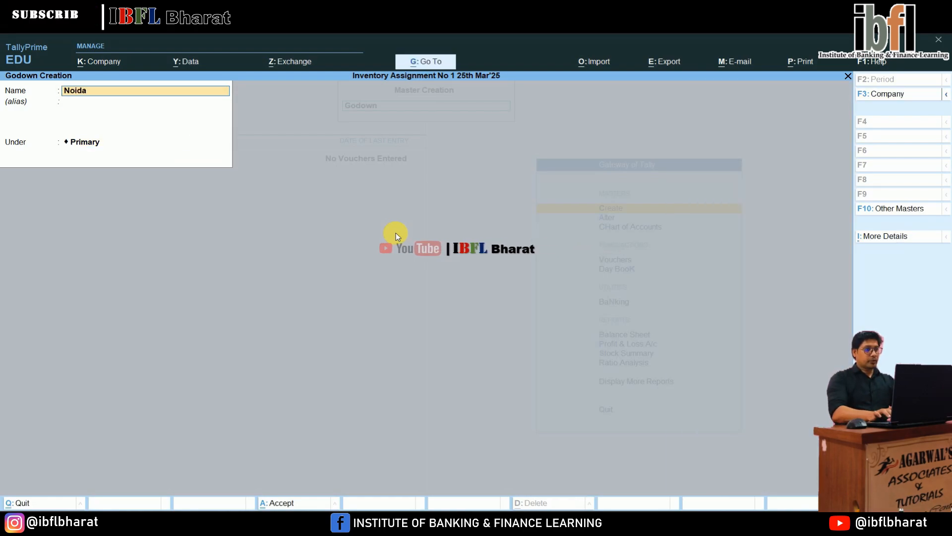
key("Return")
key("Return")
key("Return")
Create a third godown named Delhi under Primary and return to the list of masters.
type("Delh")
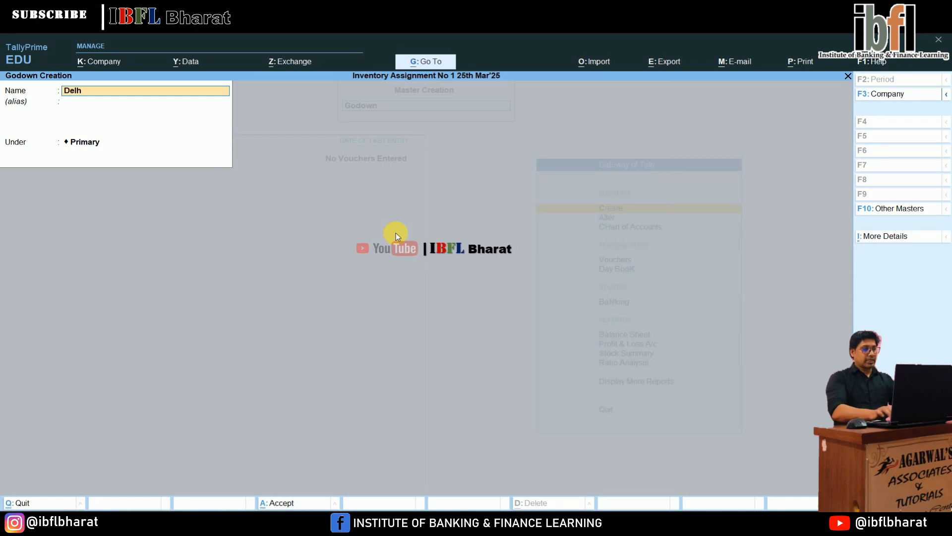
type("i")
key("Return")
key("Return")
key("Return")
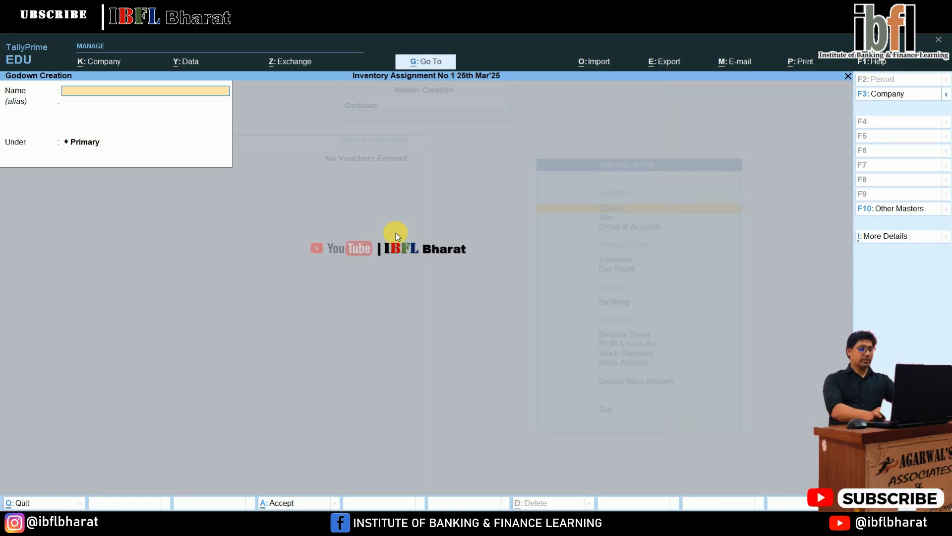
key("Escape")
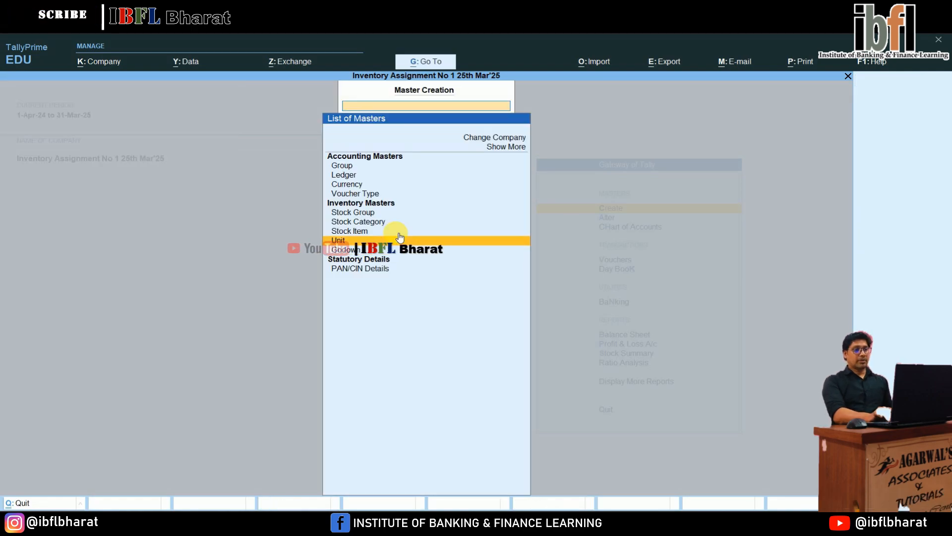
Create a stock group named Milton under Primary, keeping the default quantity setting.
key("Up")
key("Up")
key("Up")
key("Return")
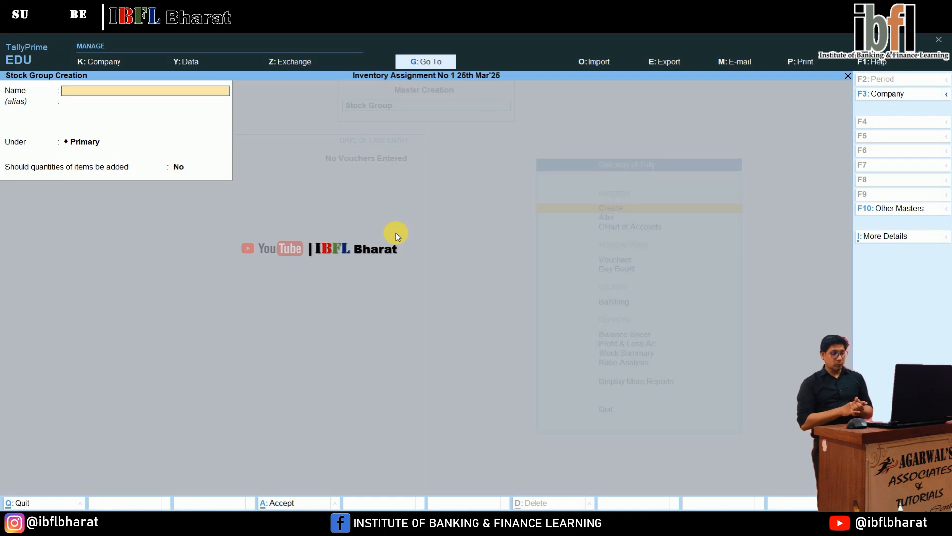
type("M")
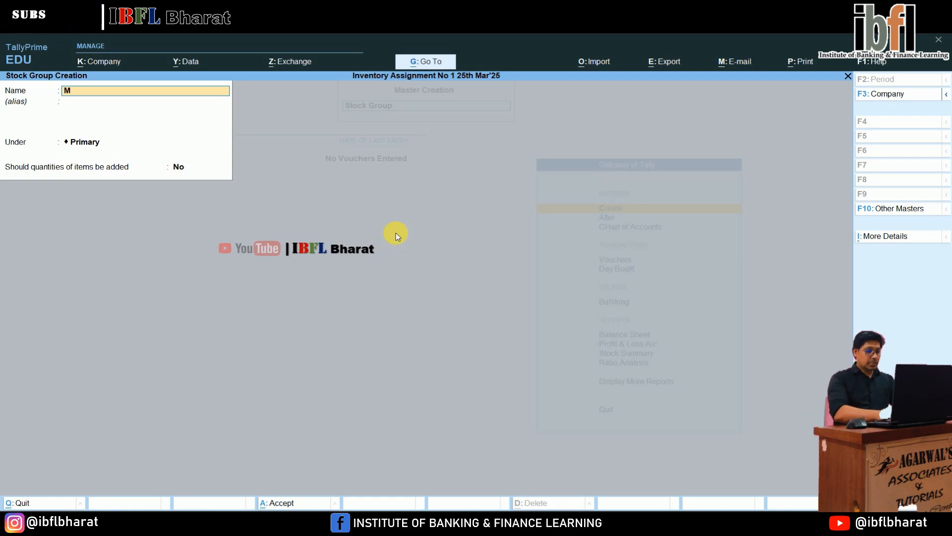
type("ilton")
key("Return")
key("Return")
key("Return")
key("Return")
key("Return")
Create a stock group named Samsung under Primary.
type("Samsung")
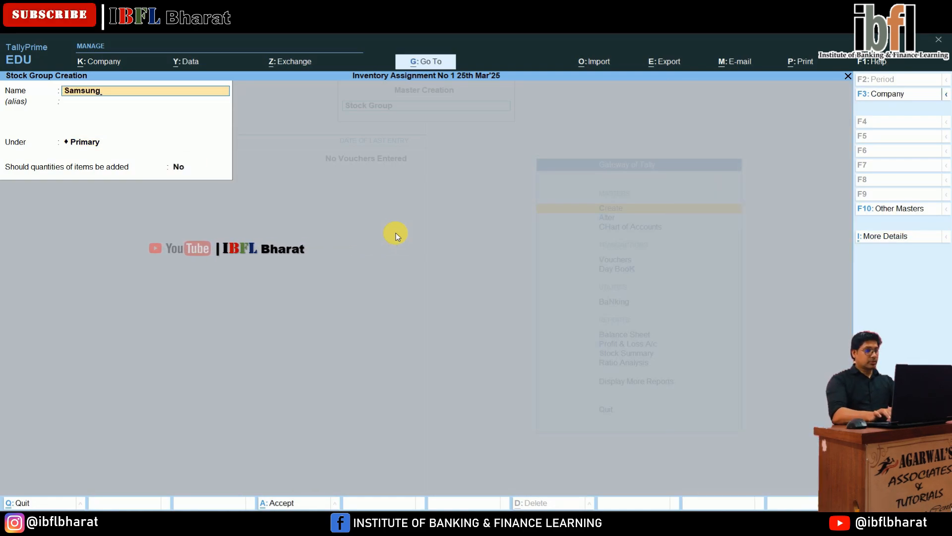
key("Return")
key("Return")
key("Return")
key("Return")
key("Return")
Create a stock group named Motorola under Primary and return to the list of masters.
type("Mo")
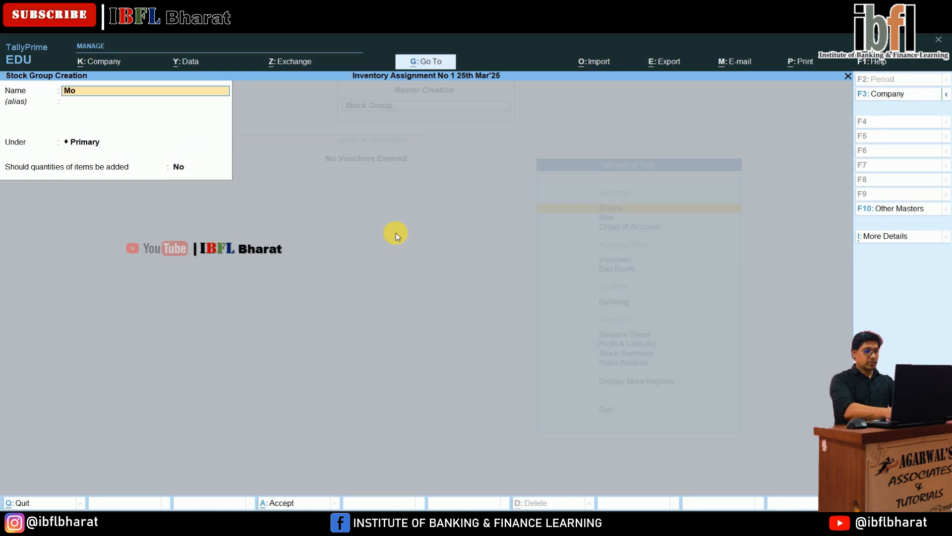
type("torola")
key("Return")
key("Return")
key("Return")
key("Return")
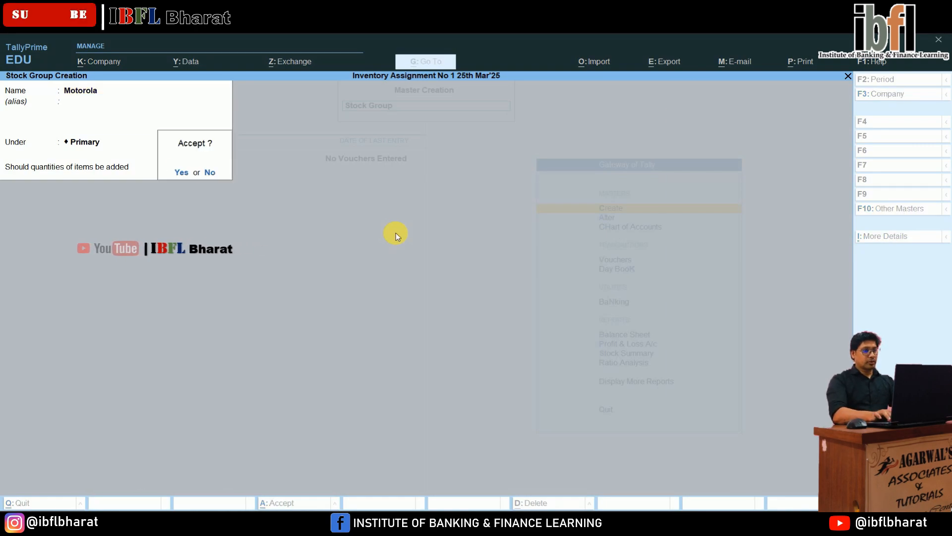
key("Return")
key("Escape")
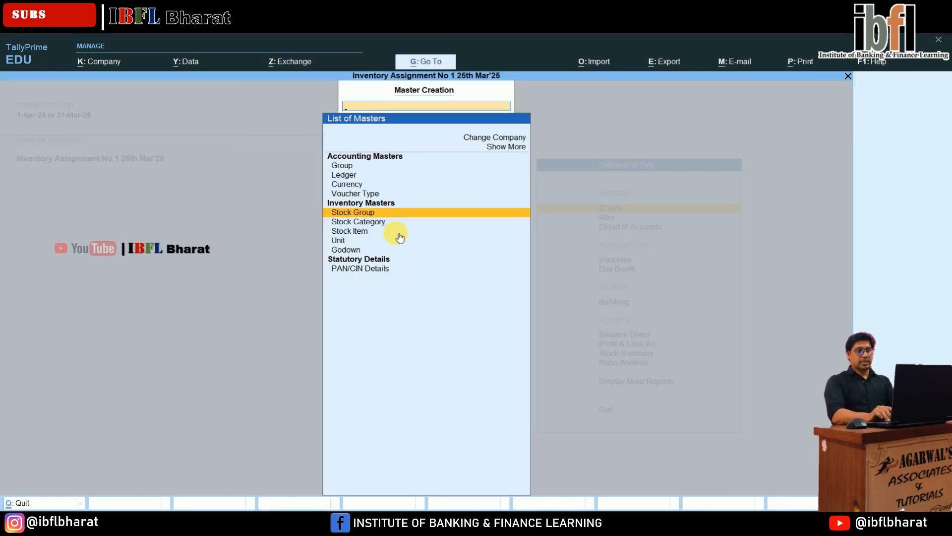
Create a simple unit with the symbol Pcs, no formal name and 0 decimal places.
key("Down")
key("Down")
key("Down")
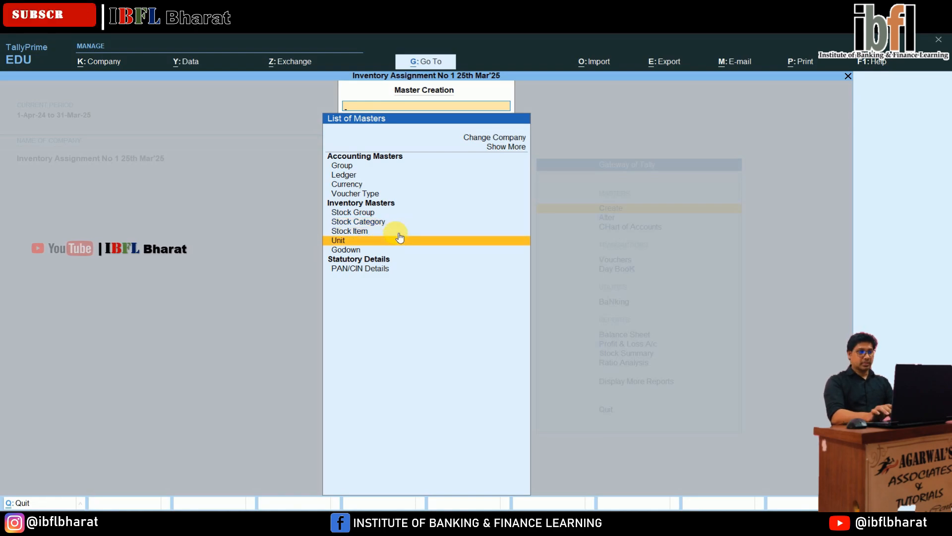
key("Return")
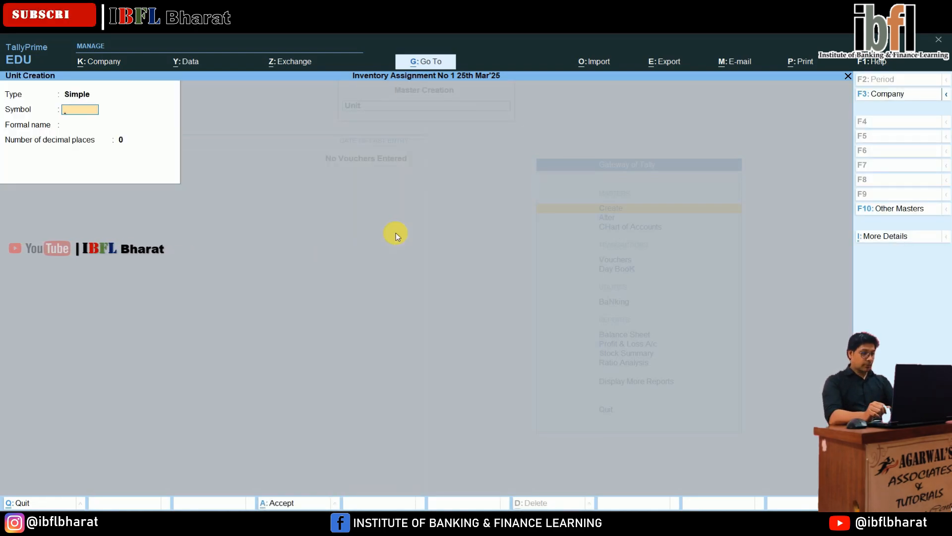
type("P")
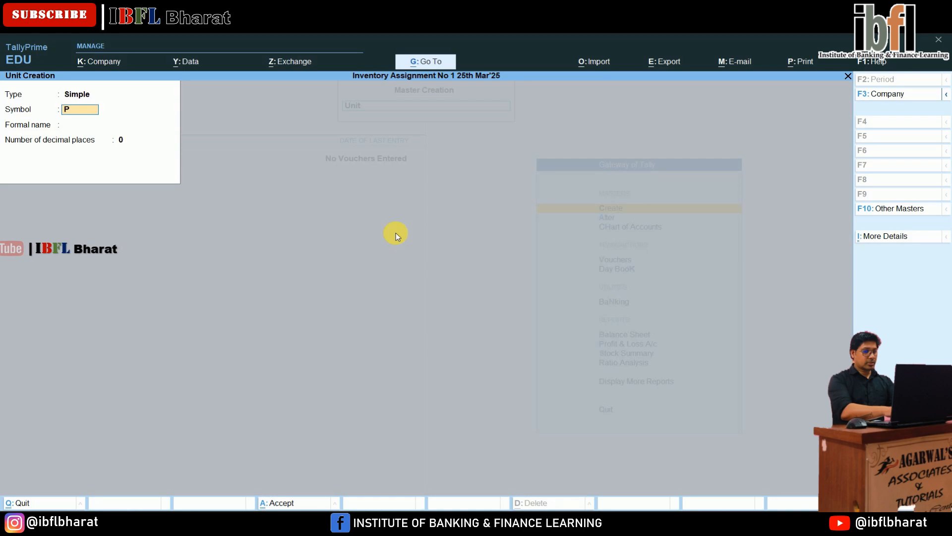
type("cs")
key("Return")
key("Return")
key("Return")
key("Return")
Create the simple units NOs and Packs and return to the list of masters.
type("N")
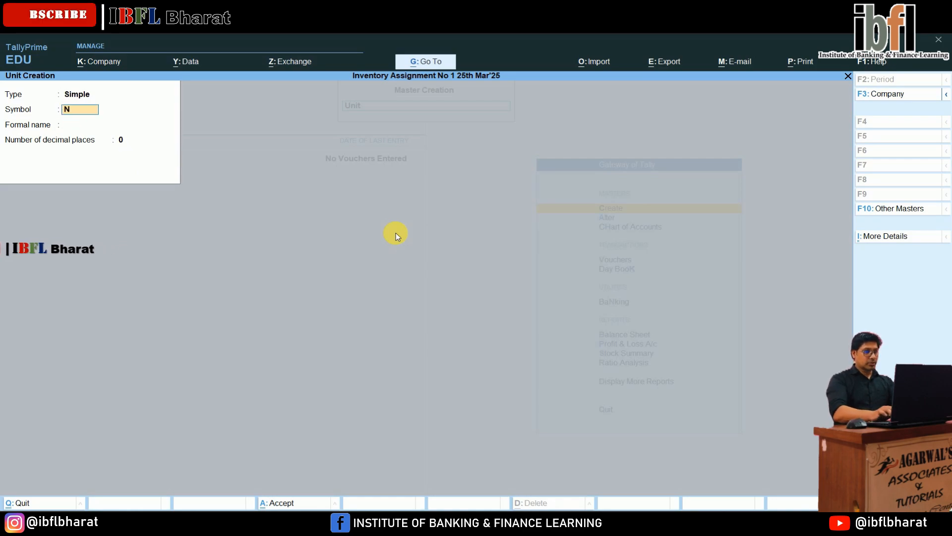
type("os")
key("Return")
key("Return")
key("Return")
key("Return")
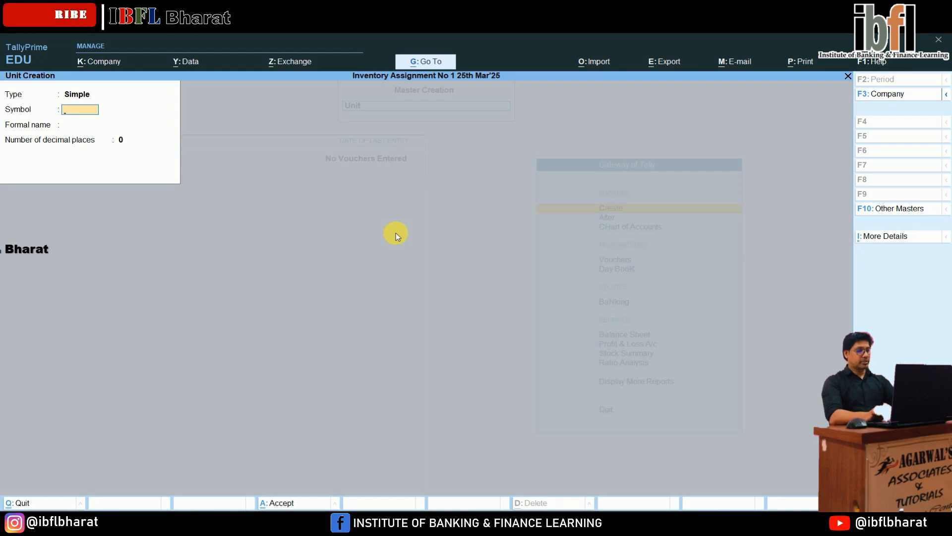
key("Escape")
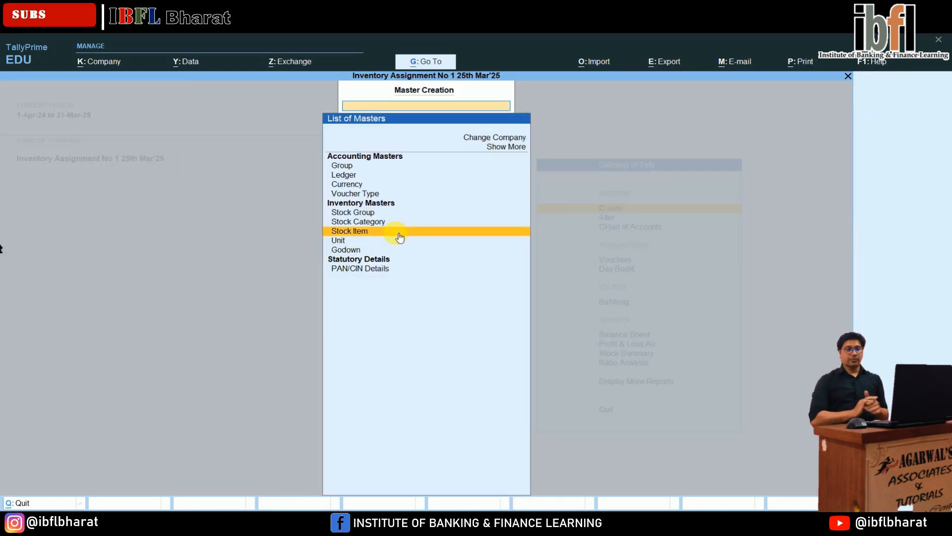
Start a new stock item named Plastic Bottles, leaving the alias, part number and description blank.
left_click(399, 237)
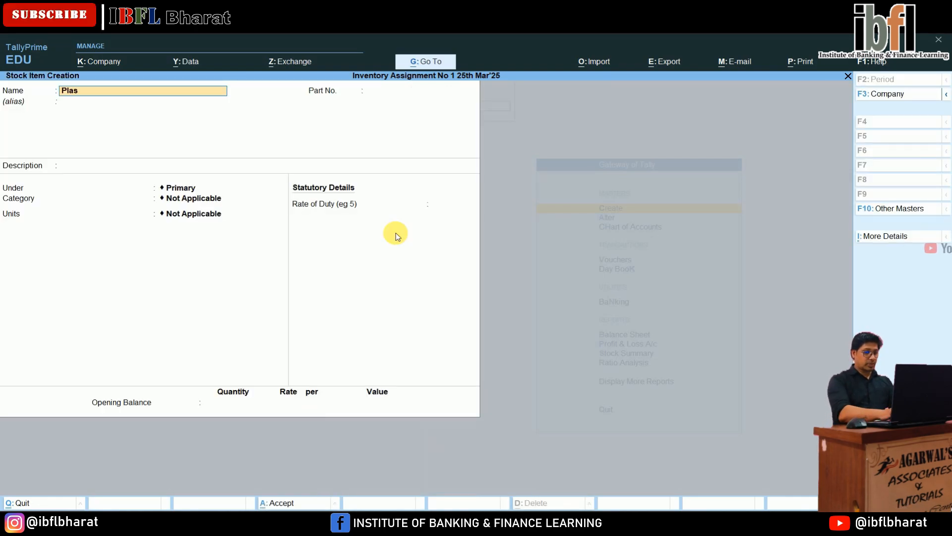
type("Plastic Bo")
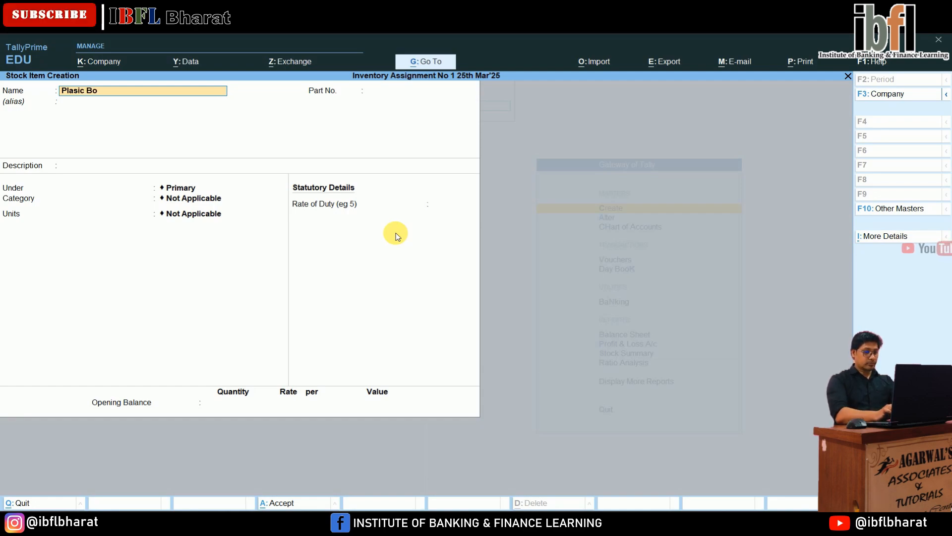
type("ttles")
key("Return")
key("Return")
key("Return")
key("Return")
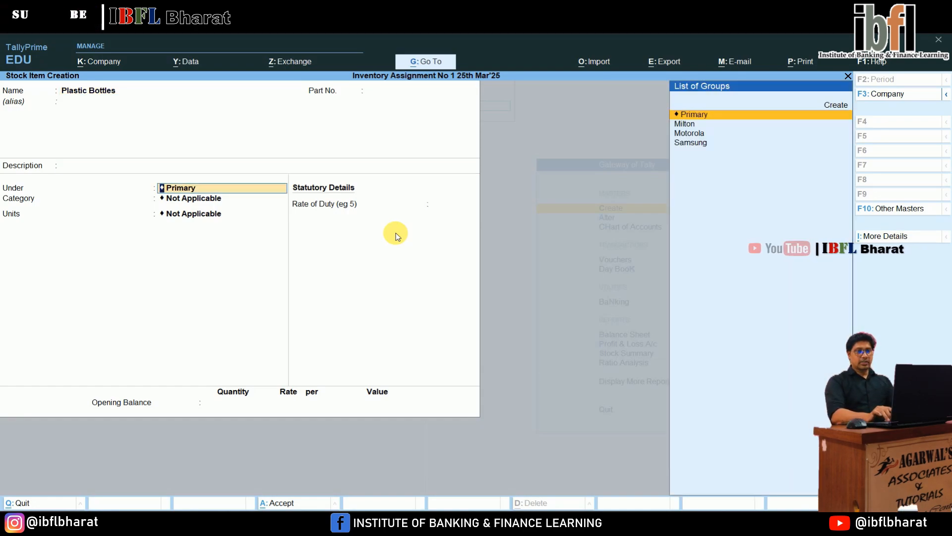
Place Plastic Bottles under the Milton group with units Packs, keeping the category and the additional and duty details at their defaults.
key("Down")
key("Return")
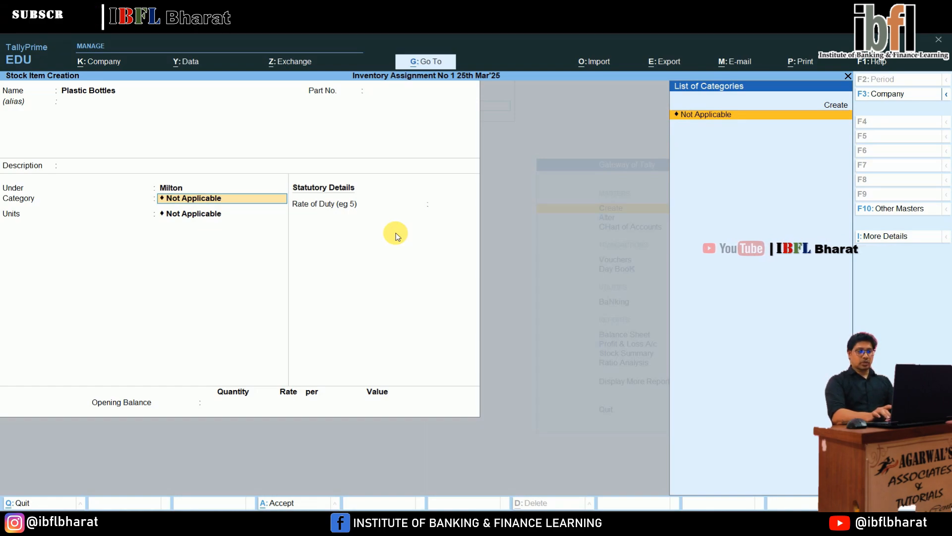
key("Return")
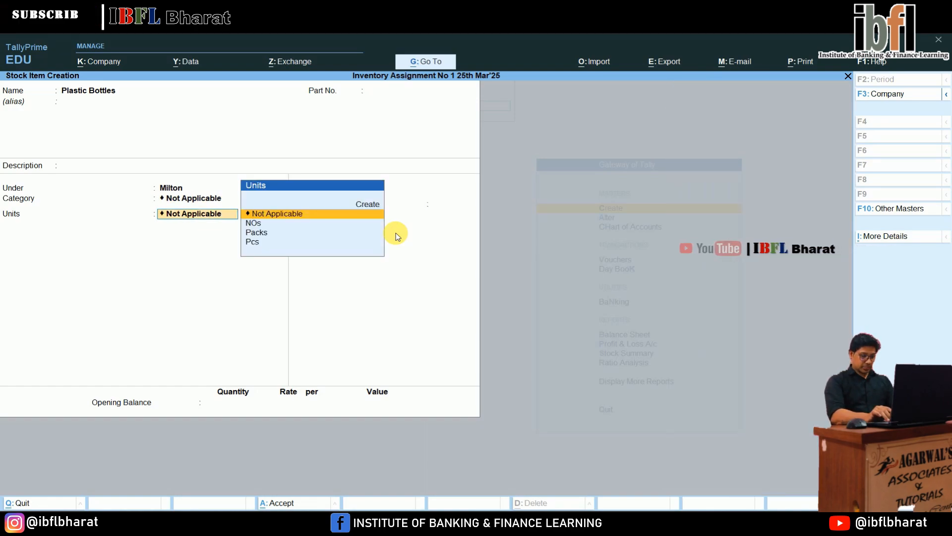
key("Down")
key("Down")
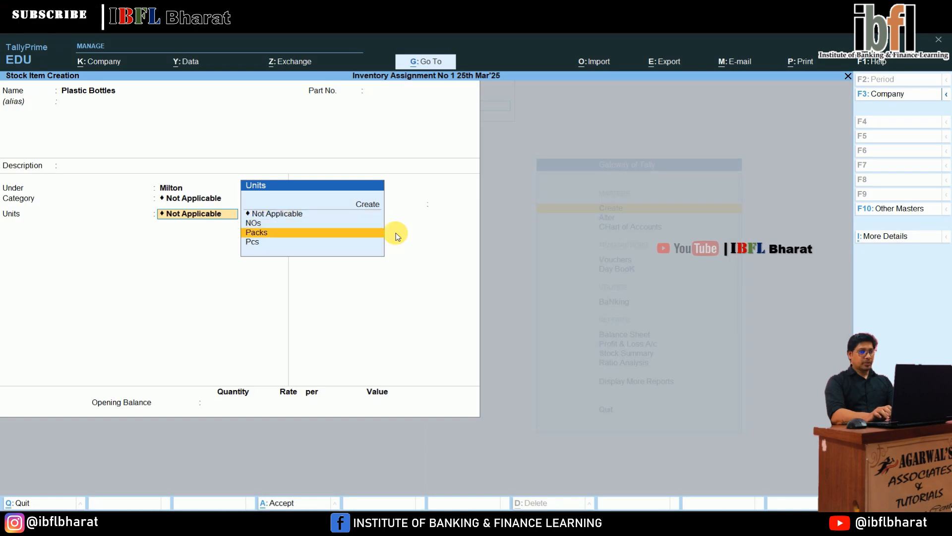
key("Return")
key("Return")
key("Return")
key("Return")
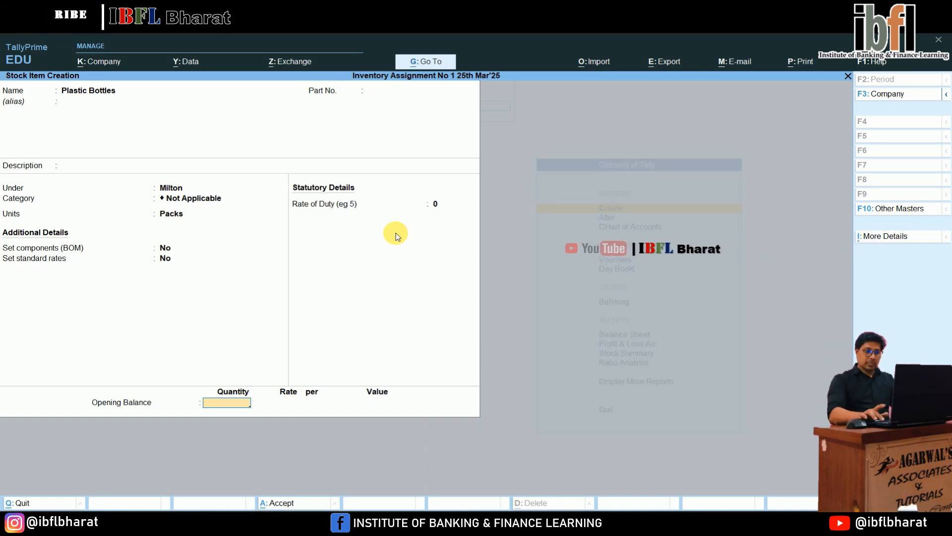
Enter an opening balance of 60 Packs in the Gurugram godown at a rate of 550 and save the Plastic Bottles item.
type("60")
key("Return")
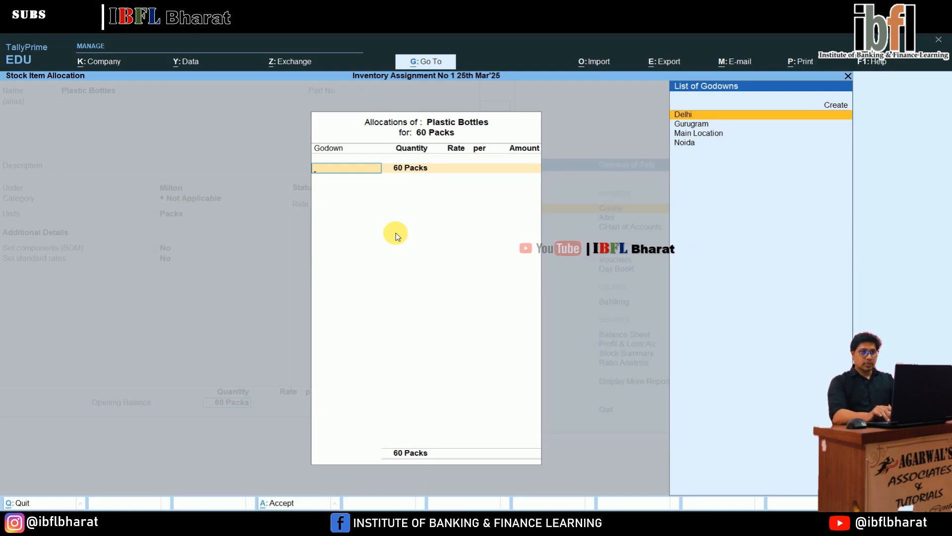
key("Down")
key("Down")
key("Up")
key("Return")
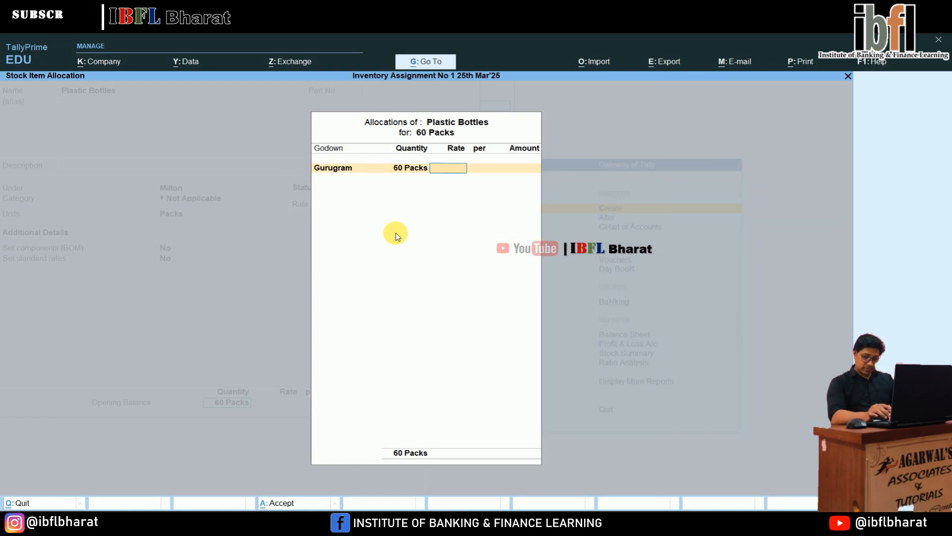
type("550")
key("Return")
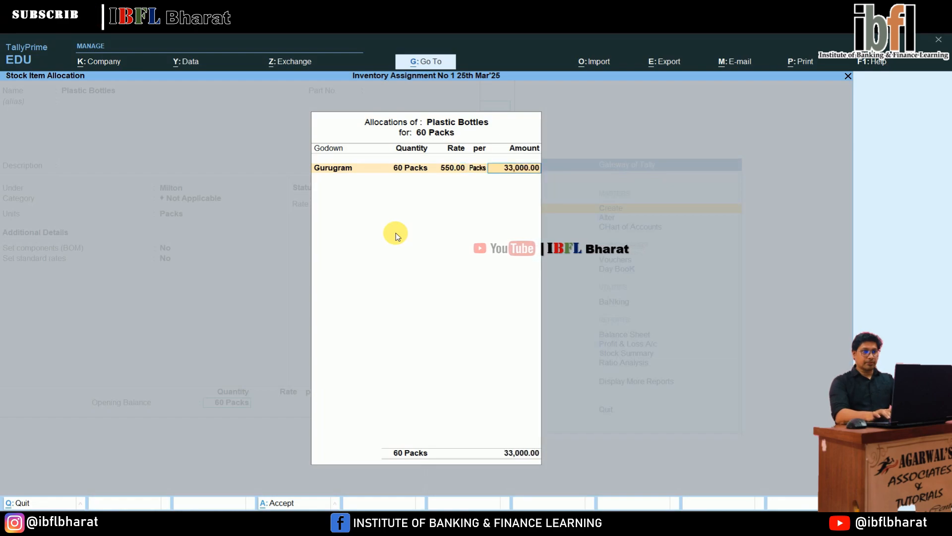
key("Return")
key("Return")
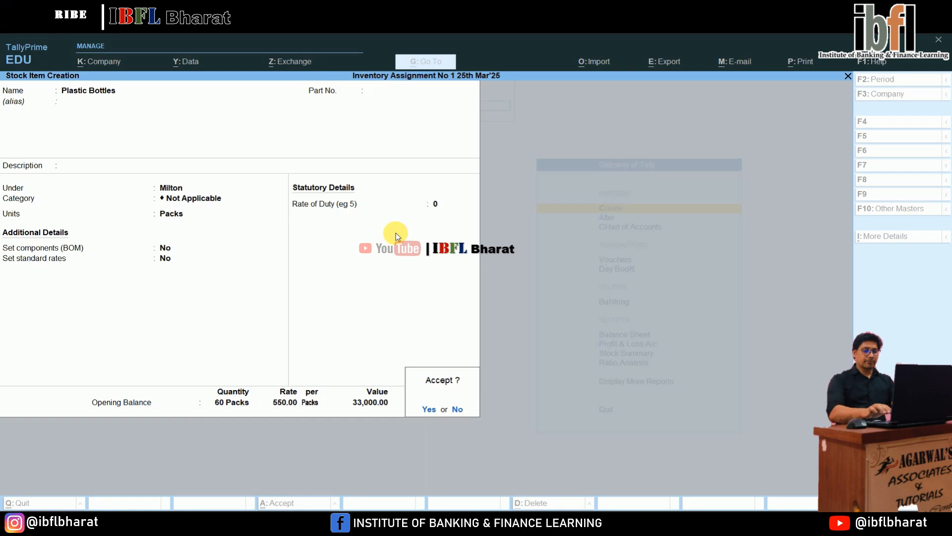
key("Return")
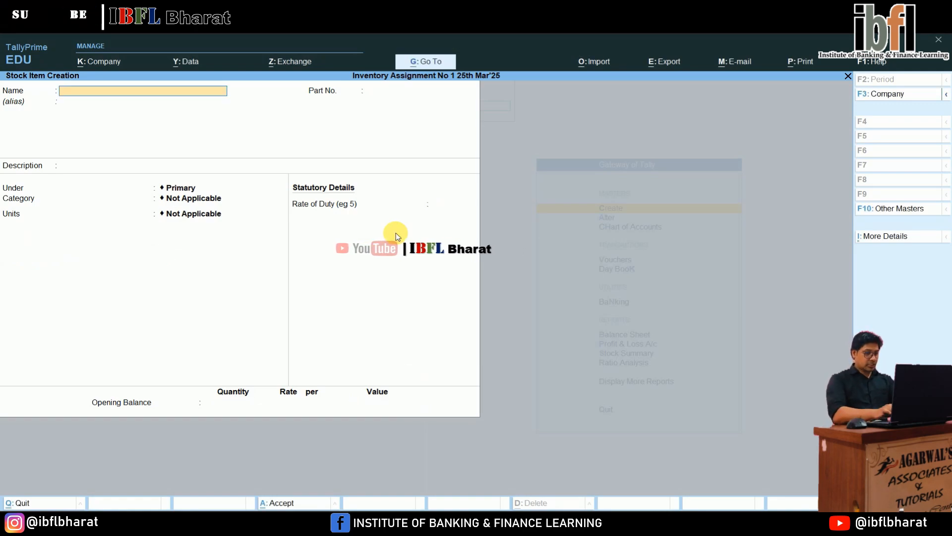
Define a stock item named Steel Bottles under the Milton group with units Pcs, leaving the remaining details at their defaults.
type("Steel Bottles")
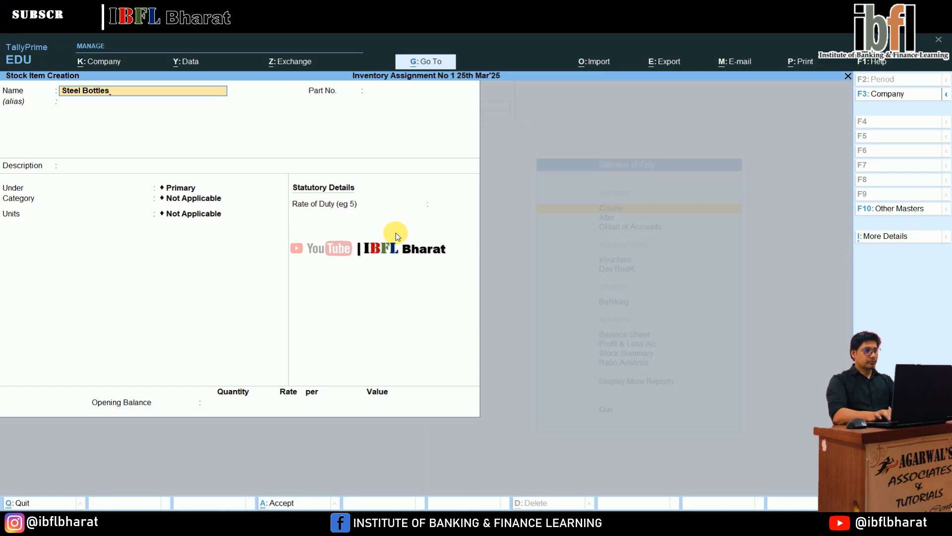
key("Return")
key("Return")
key("Return")
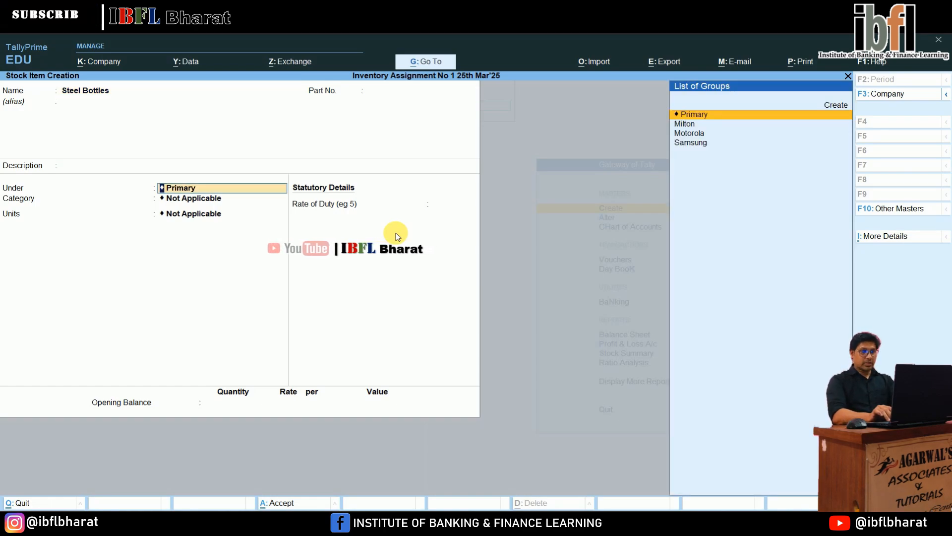
key("Down")
key("Return")
key("Return")
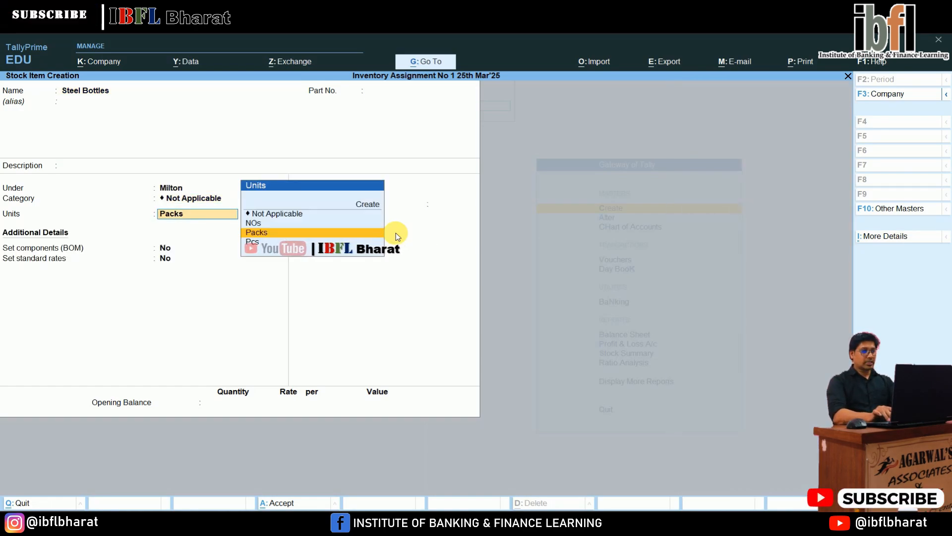
key("Down")
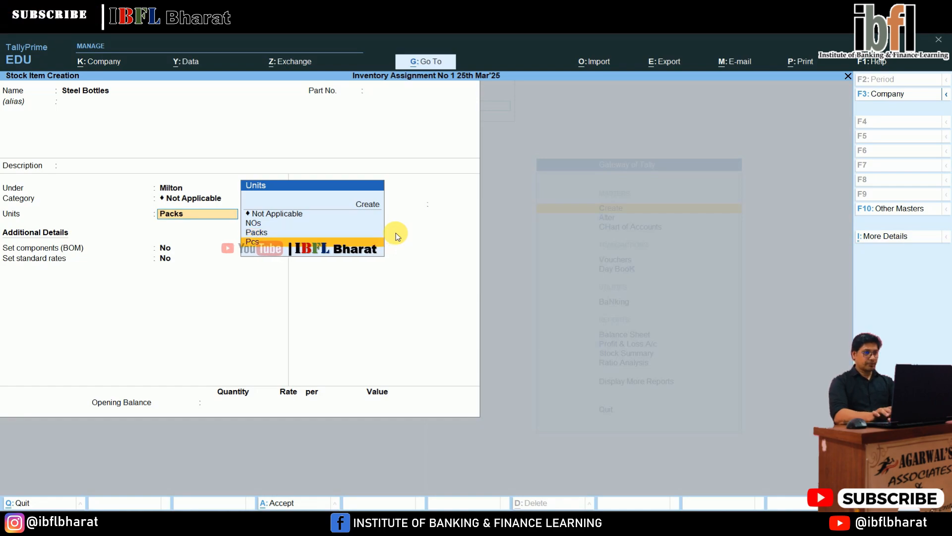
key("Return")
key("Return")
key("Return")
key("Return")
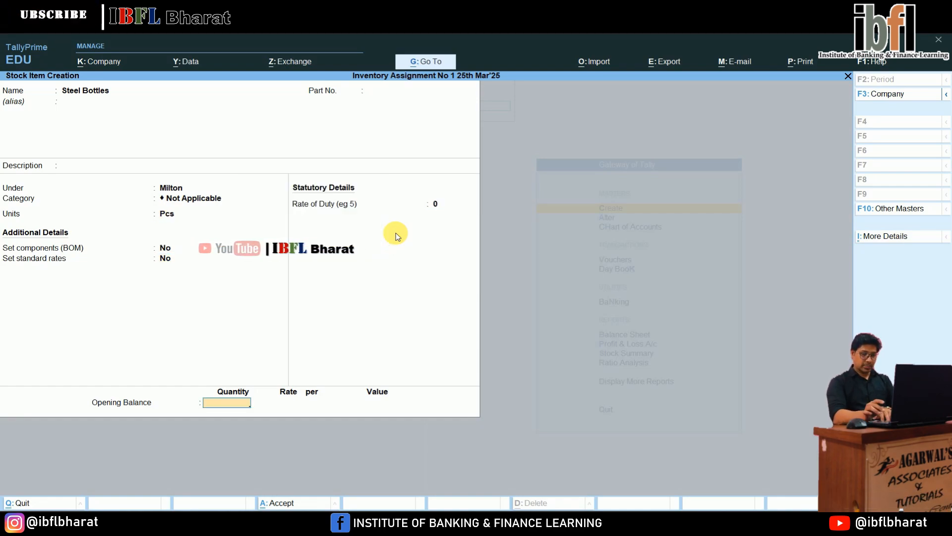
Enter an opening balance of 85 Pcs in the Gurugram godown at a rate of 950 and save the Steel Bottles item.
type("85")
key("Return")
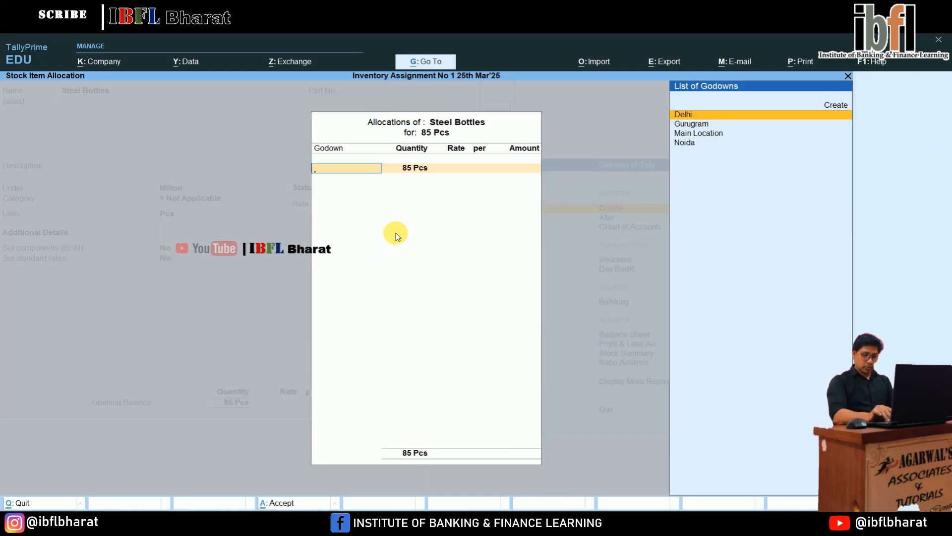
key("Down")
key("Return")
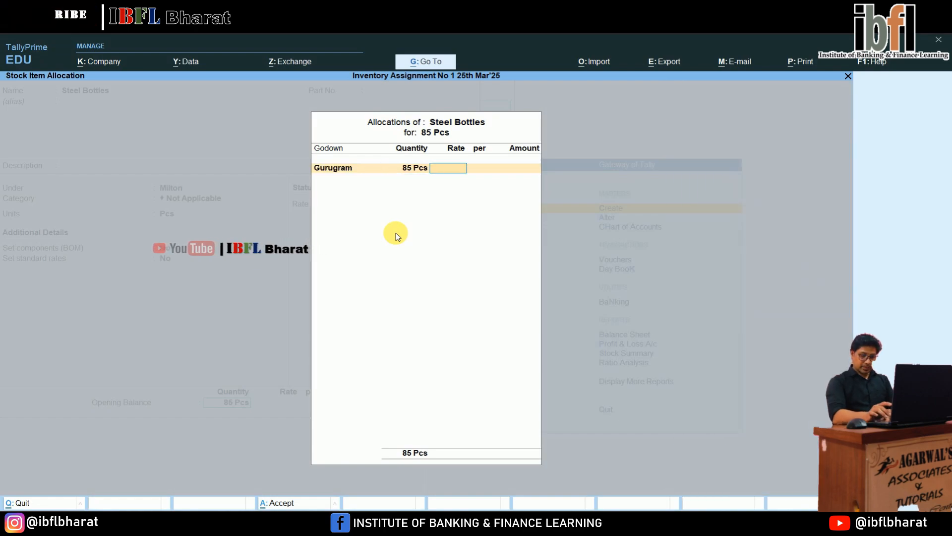
type("950")
key("Return")
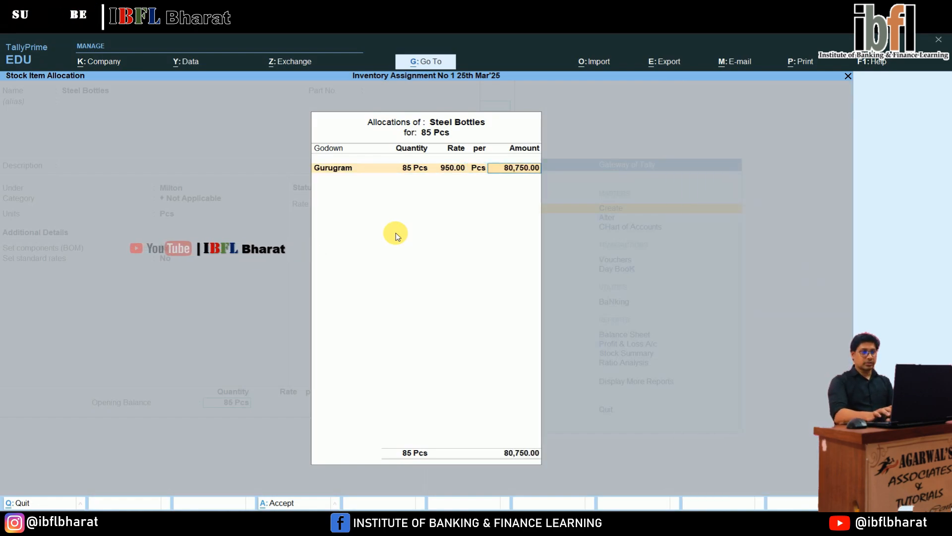
key("Return")
key("Return")
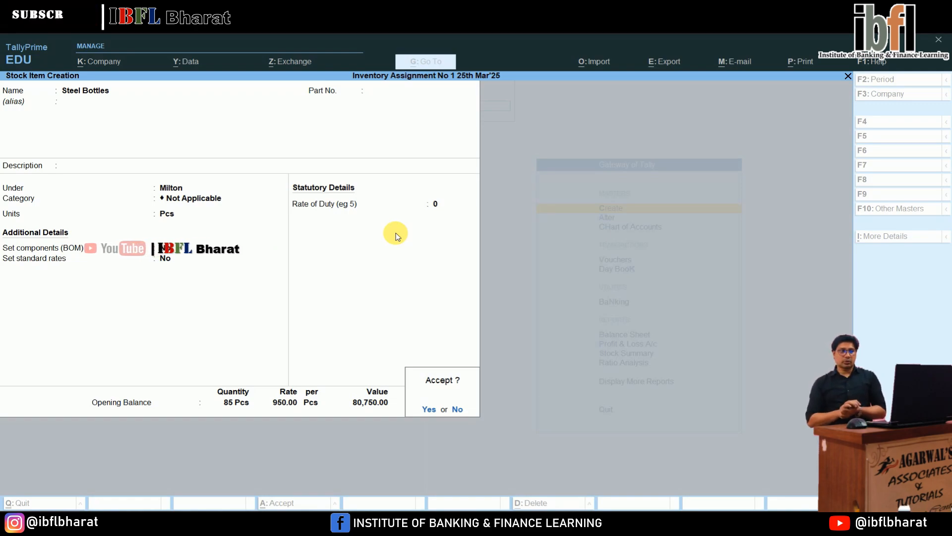
key("Return")
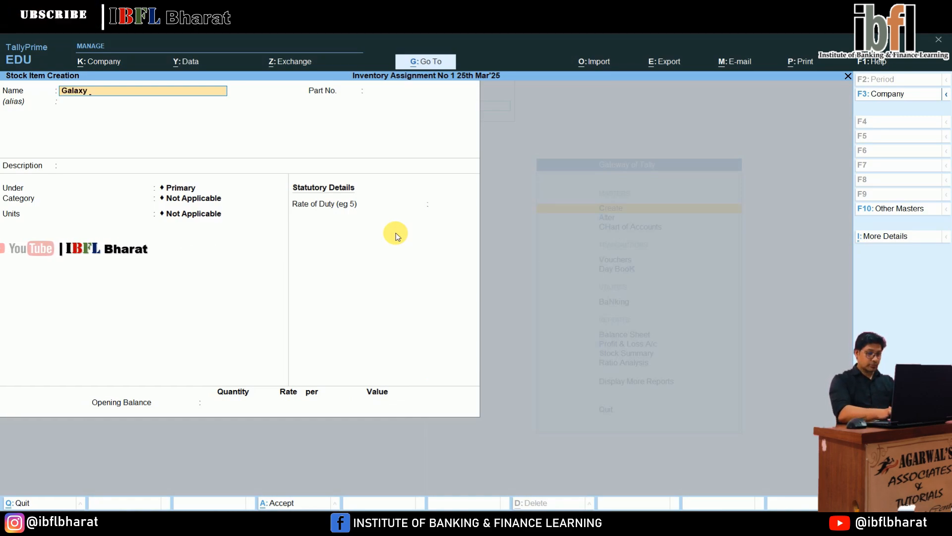
Define a stock item named Galaxy Note 3 under the Samsung group with units NOs, leaving the remaining details at their defaults.
type("Galaxy Note 3")
key("Return")
key("Return")
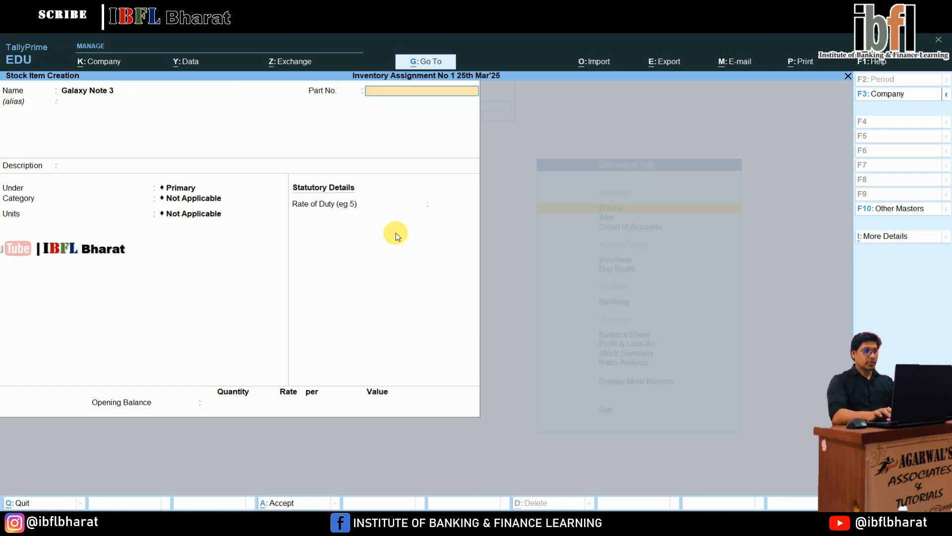
key("Return")
key("Return")
key("Down")
key("Down")
key("Down")
key("Return")
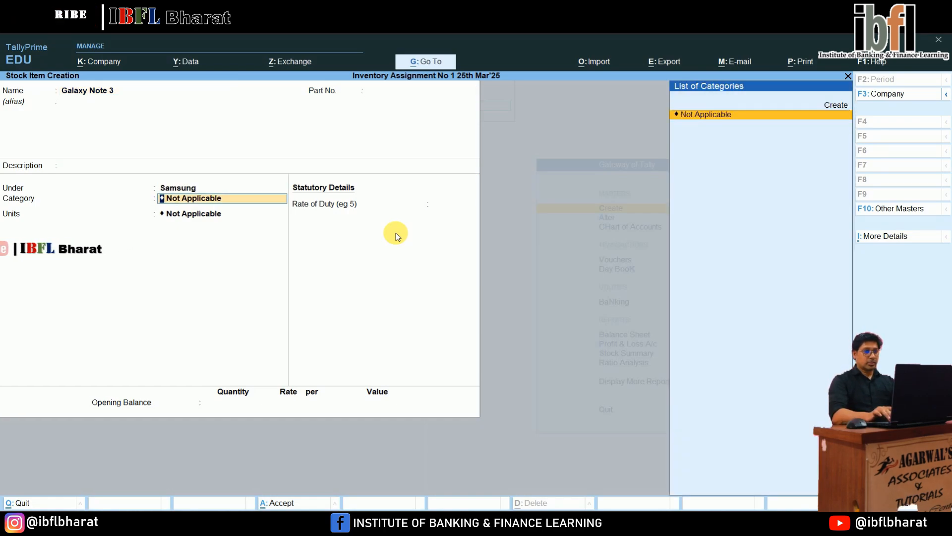
key("Return")
key("Down")
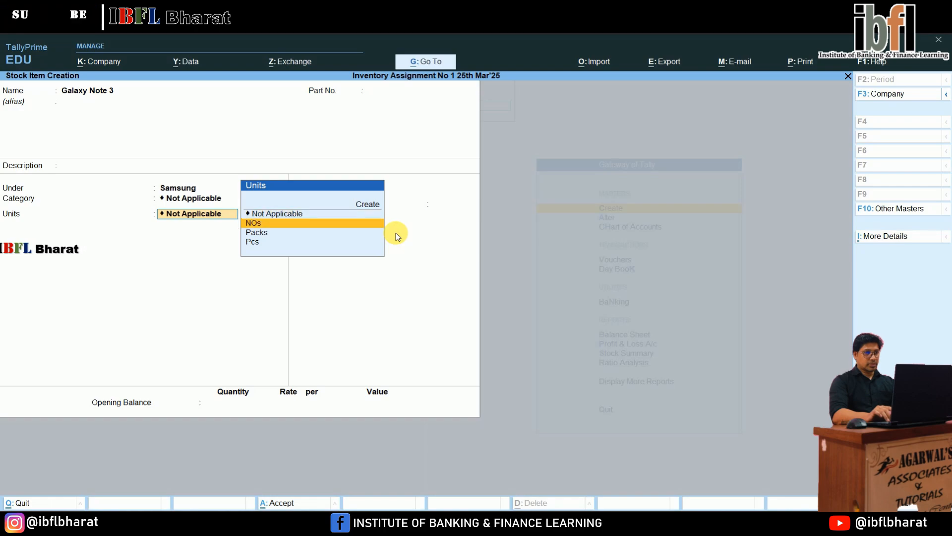
key("Return")
key("Return")
key("Return")
key("Return")
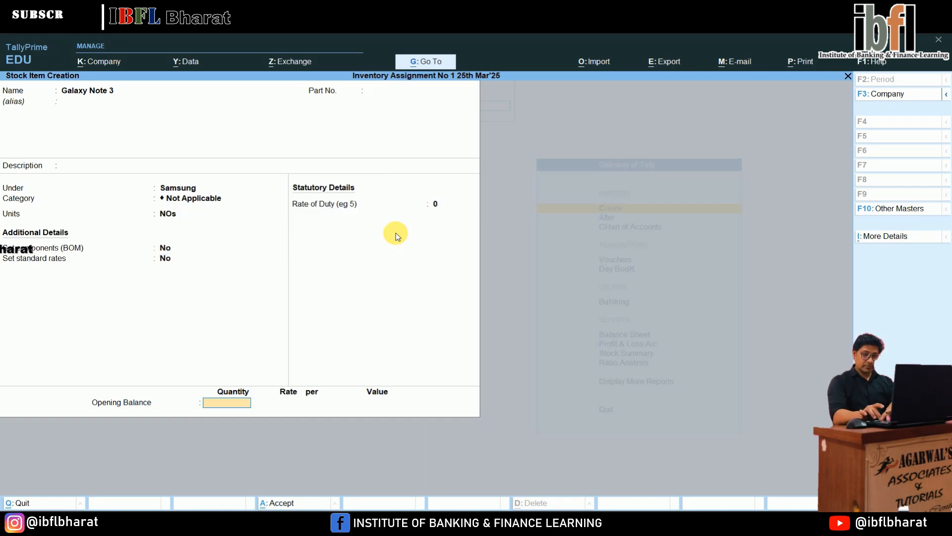
Enter an opening balance of 95 NOs in the Noida godown at a rate of 35,000 and save the Galaxy Note 3 item.
key("Return")
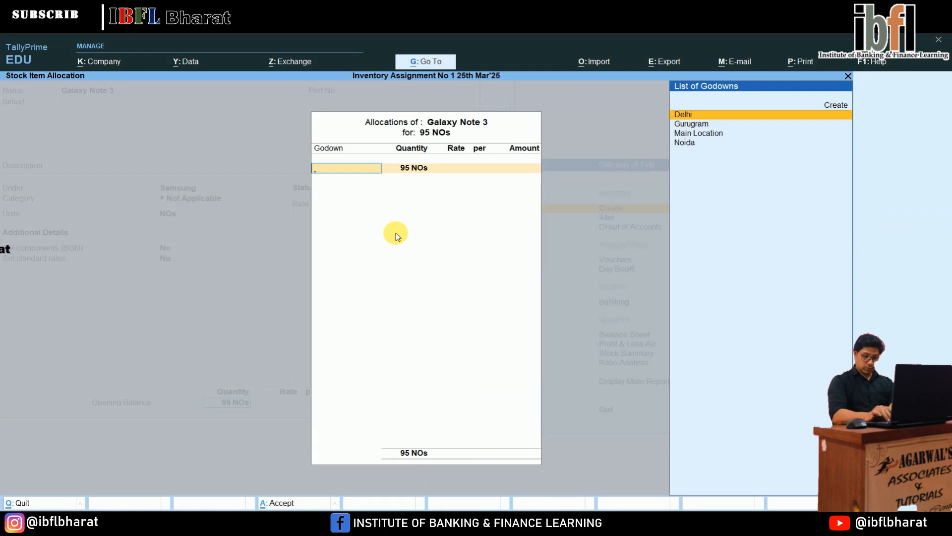
key("Down")
key("Down")
key("Down")
key("Return")
key("Return")
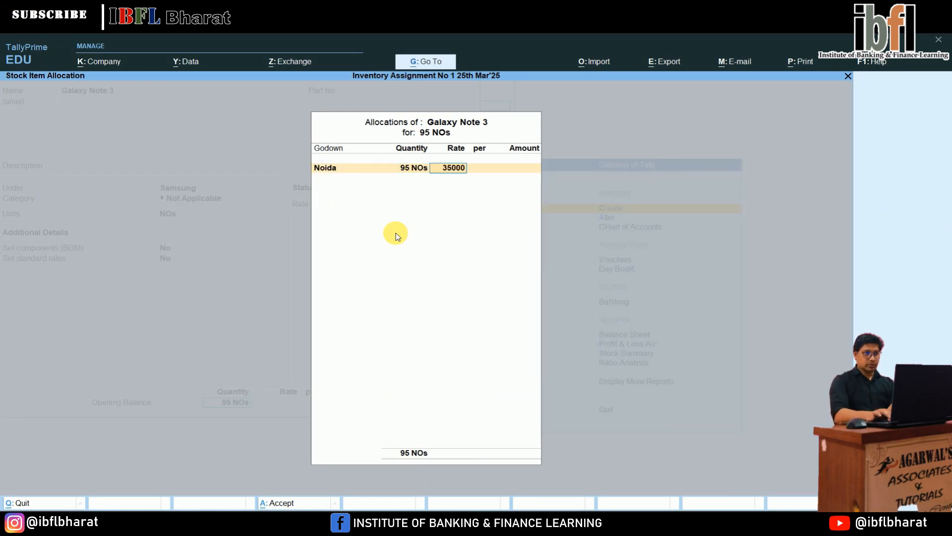
type("35000")
key("Return")
key("Return")
key("Return")
key("Return")
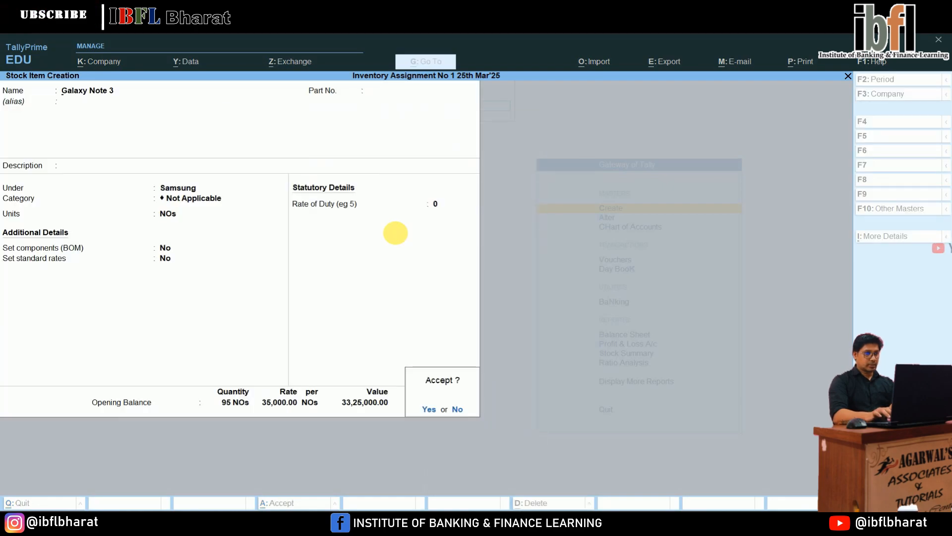
key("Return")
Define a stock item named Galaxy Note Neo under the Samsung group with units NOs, leaving the remaining details at their defaults.
type("Ga")
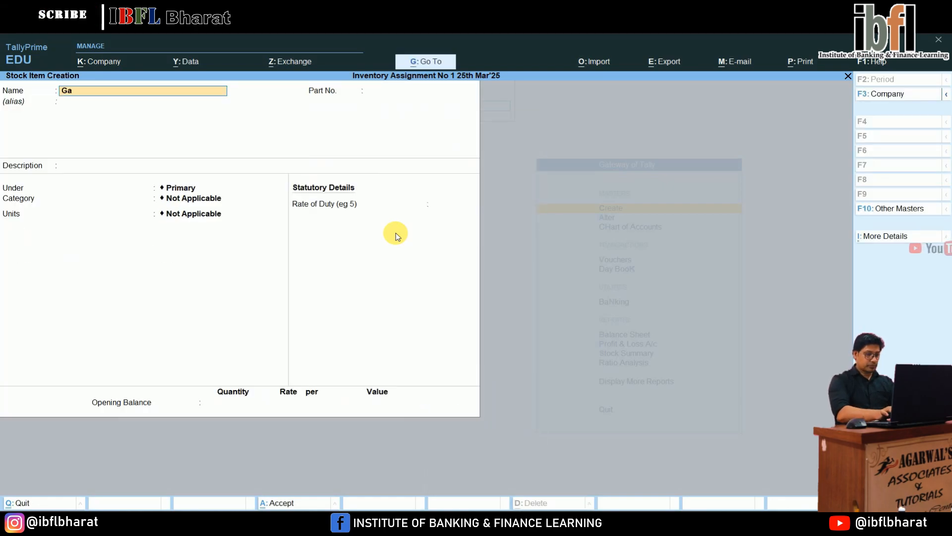
type("laxy N")
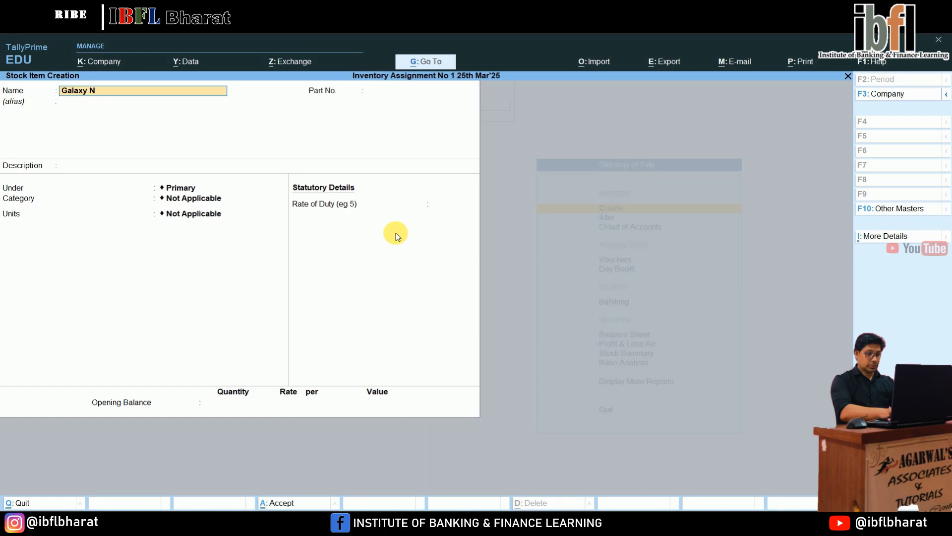
type("ote Neo")
key("Return")
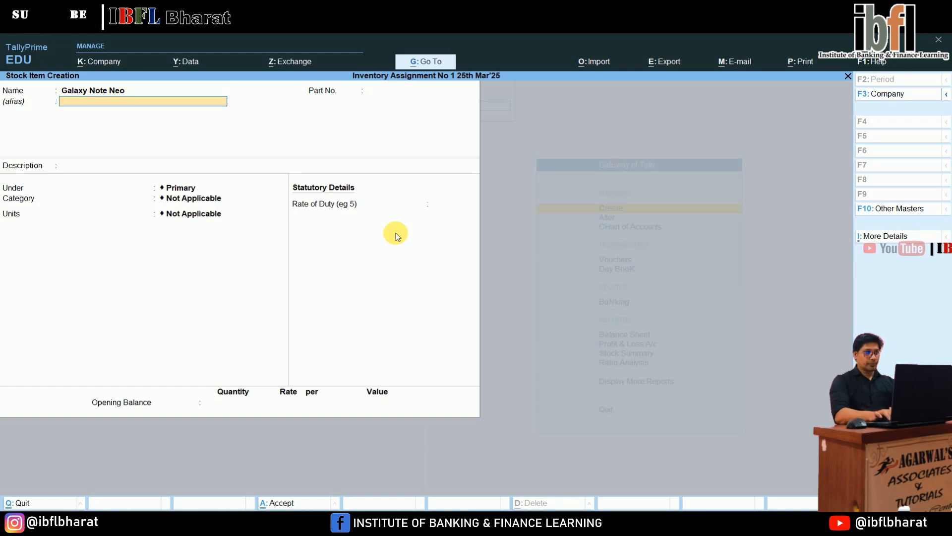
key("Return")
key("Return")
key("Return")
key("Down")
key("Down")
key("Down")
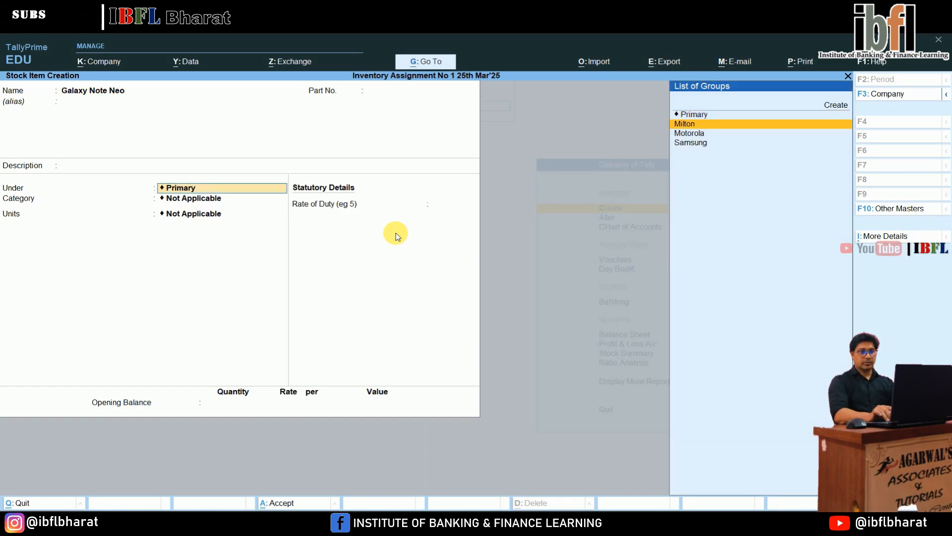
key("Return")
key("Return")
key("Return")
key("Return")
key("Return")
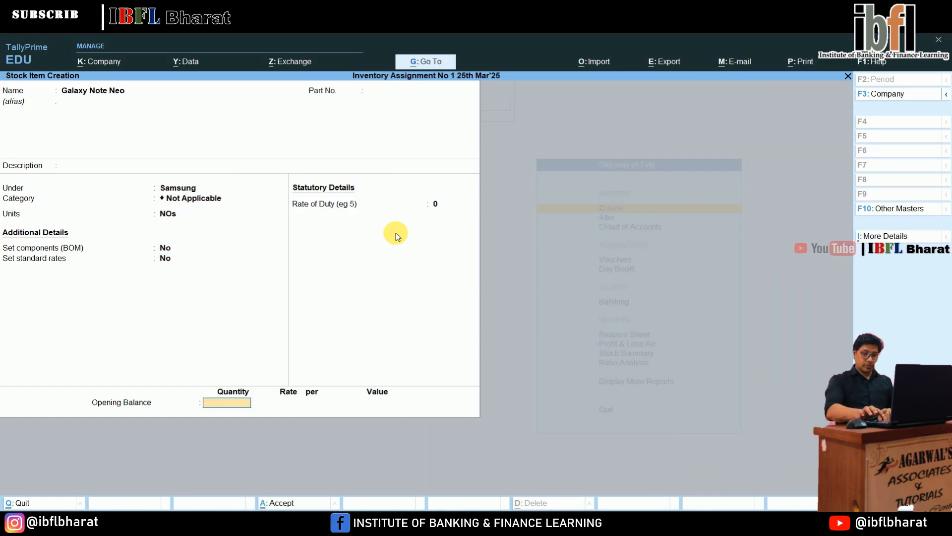
Enter an opening balance of 105 NOs for Galaxy Note Neo in the Delhi godown at a rate of 30,000.
type("105")
key("Return")
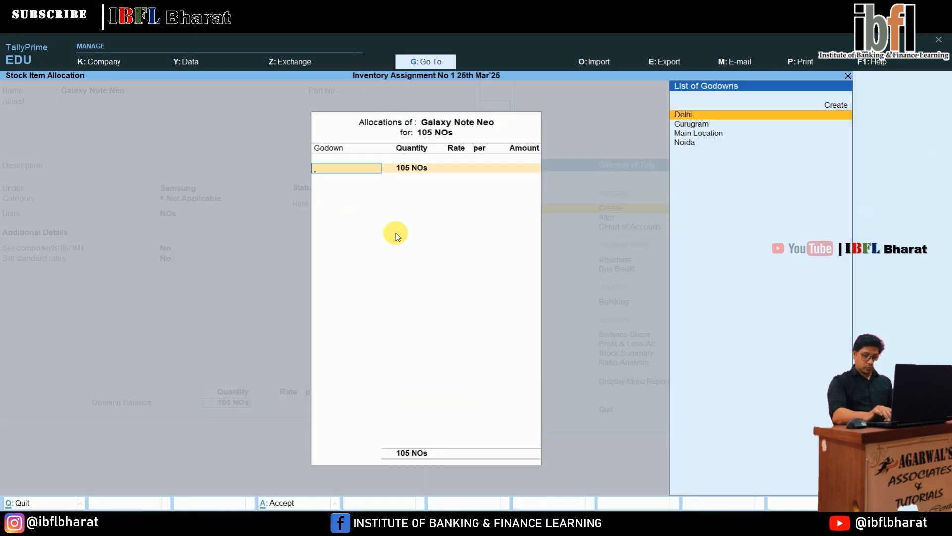
type("D")
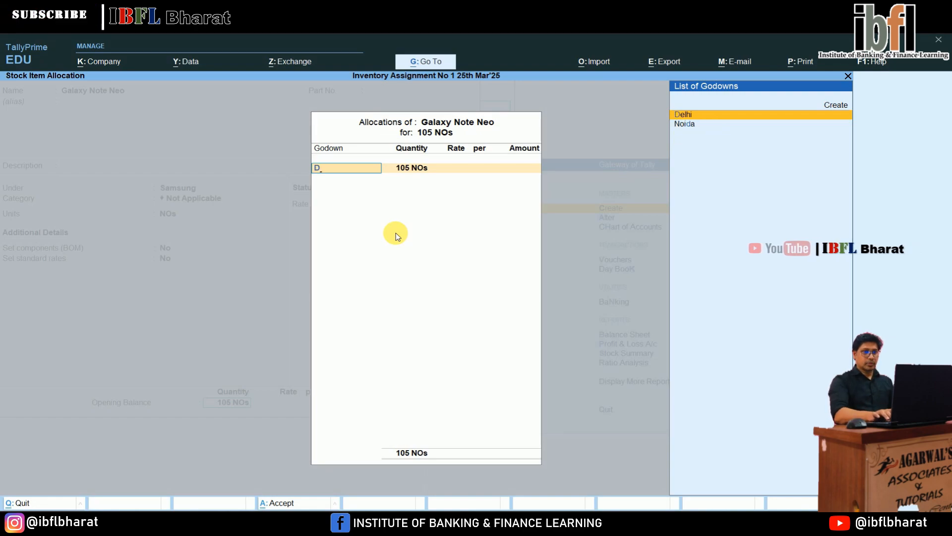
key("Return")
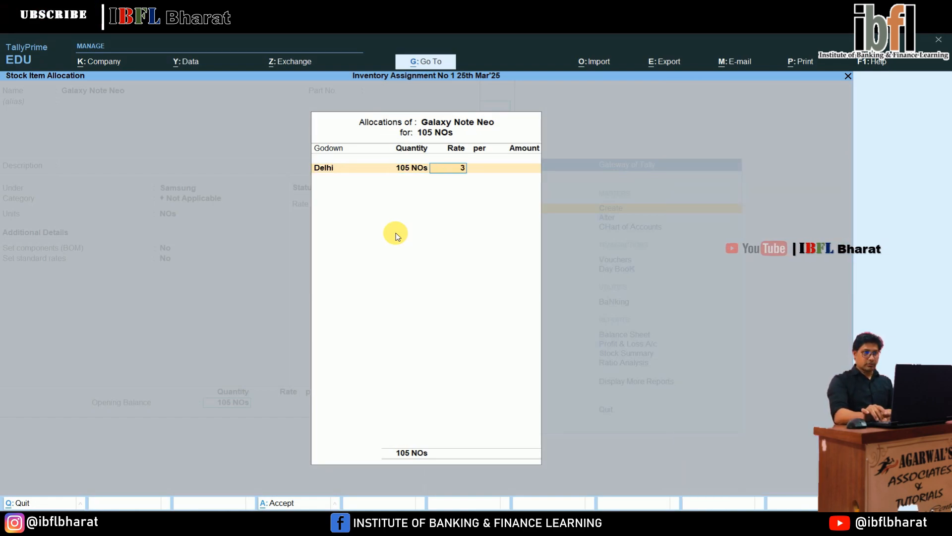
type("30000")
key("Return")
key("Return")
key("Return")
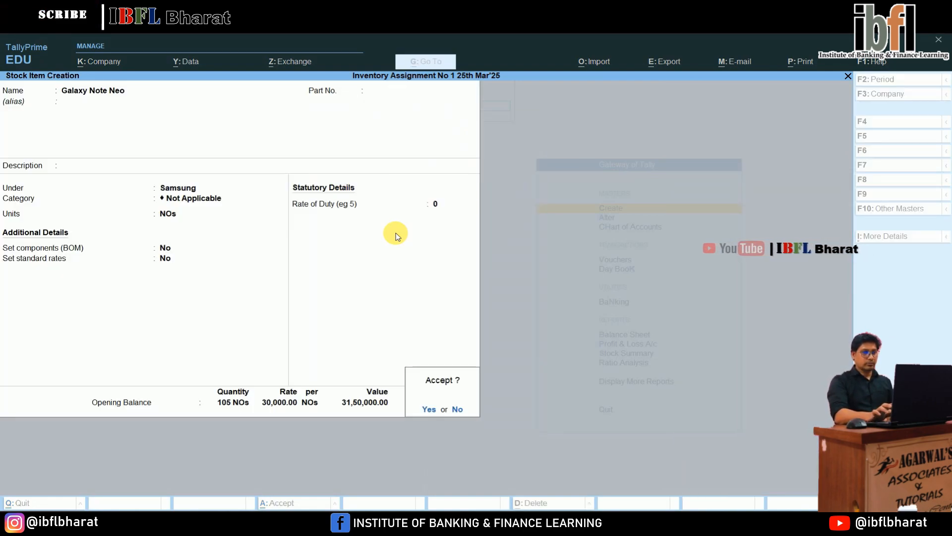
Save the Galaxy Note Neo item and start a new stock item named 120v Charger under the Samsung group.
key("Return")
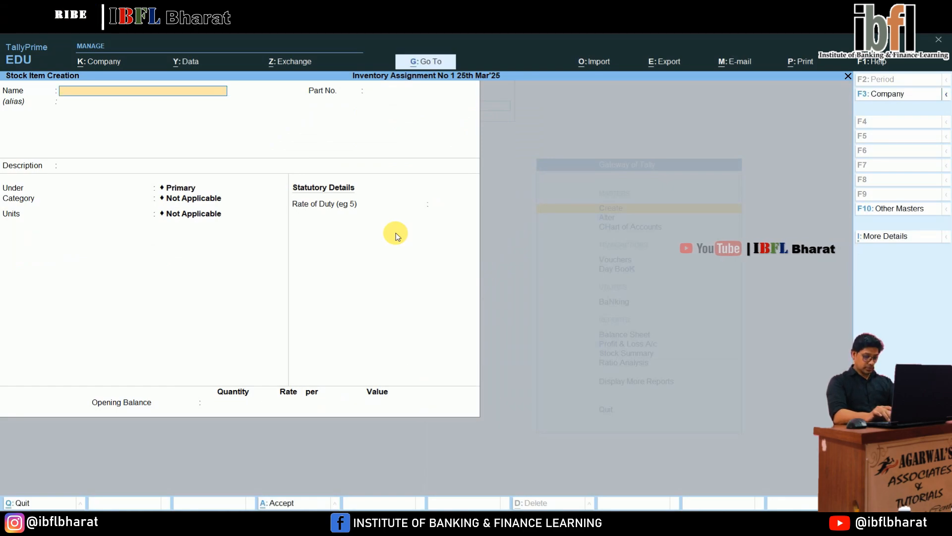
type("120")
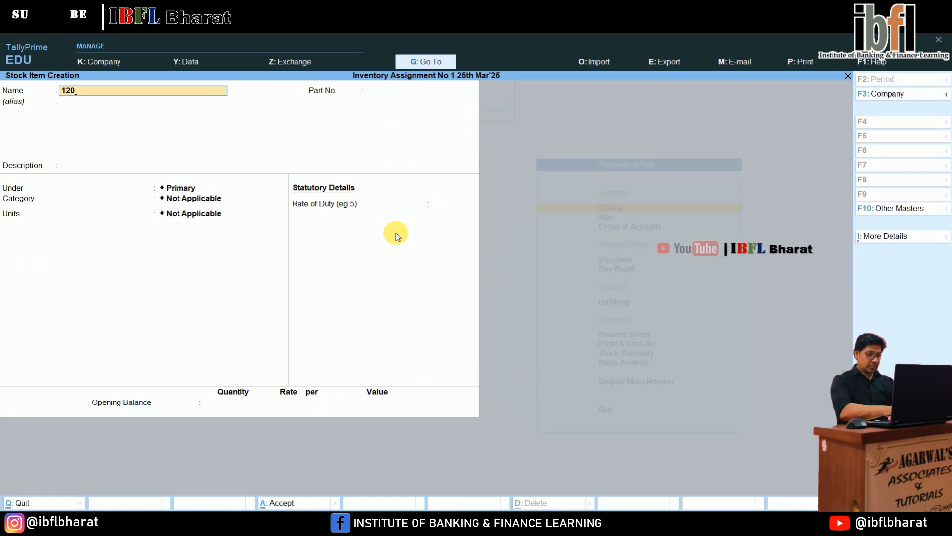
type("v Charger")
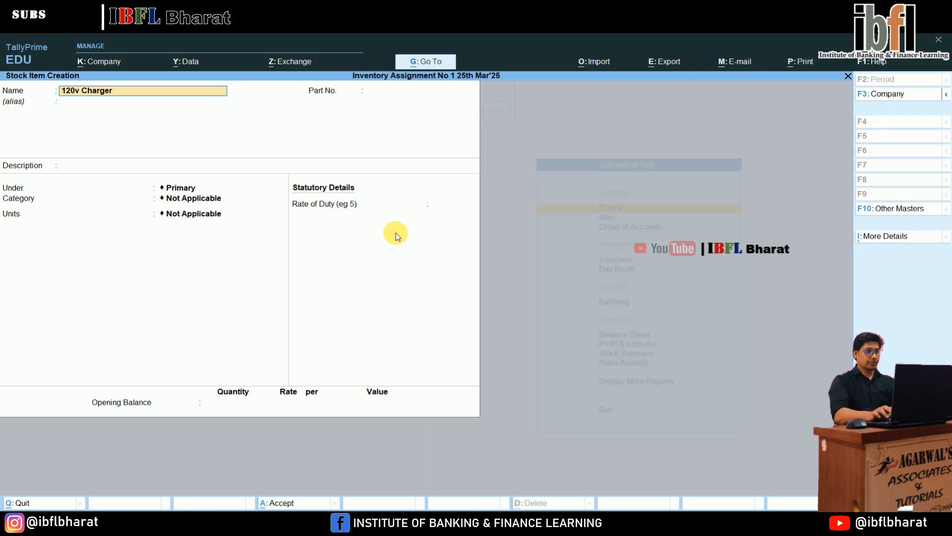
key("Return")
key("Return")
key("Return")
key("Down")
key("Down")
key("Down")
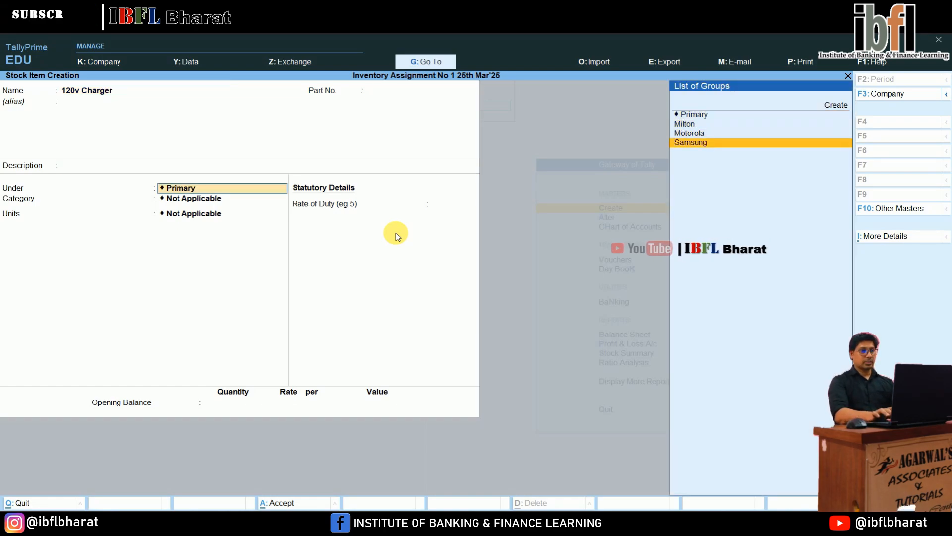
key("Return")
Set the units of the 120v Charger item to Pcs, leaving the remaining details at their defaults.
key("Return")
key("Return")
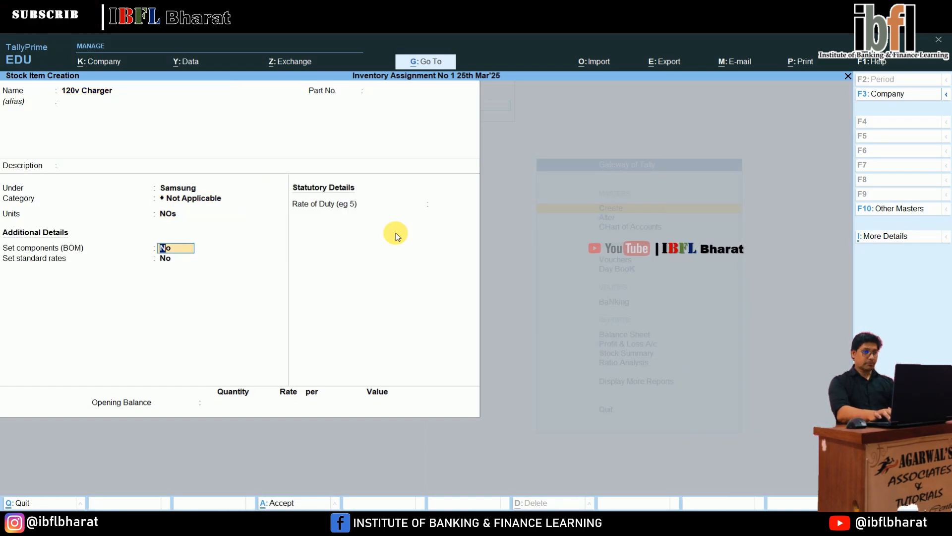
key("BackSpace")
key("Down")
key("Down")
key("Return")
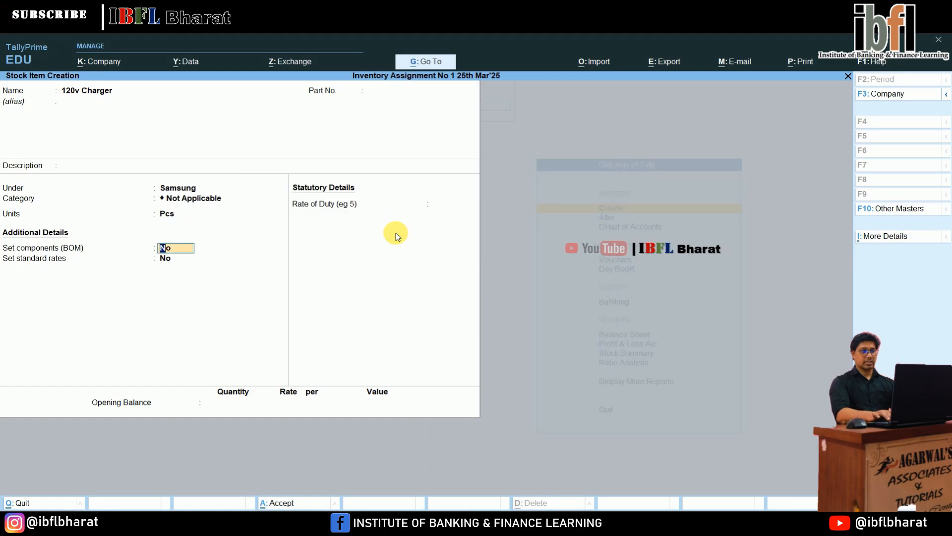
key("Return")
key("Return")
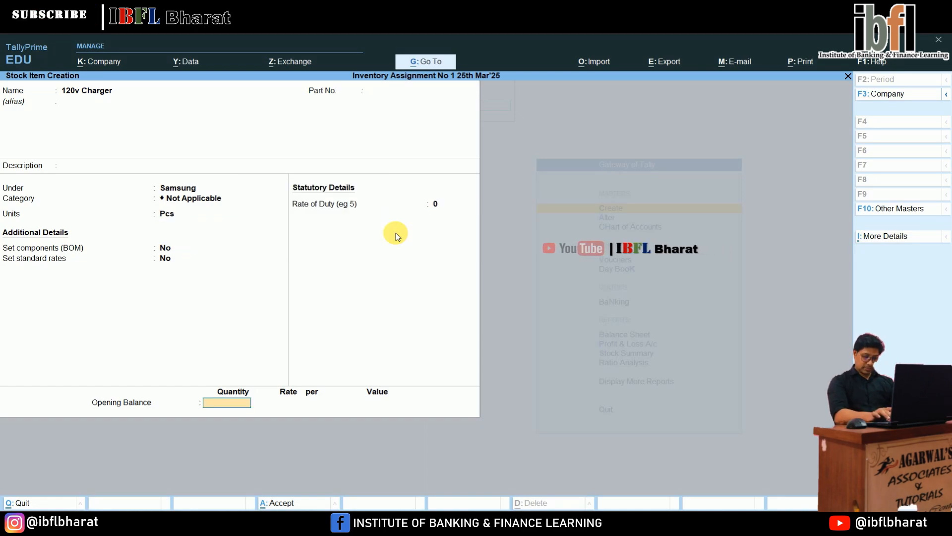
Enter an opening balance of 115 Pcs in the Delhi godown at a rate of 320 and save the 120v Charger item.
type("115")
key("Return")
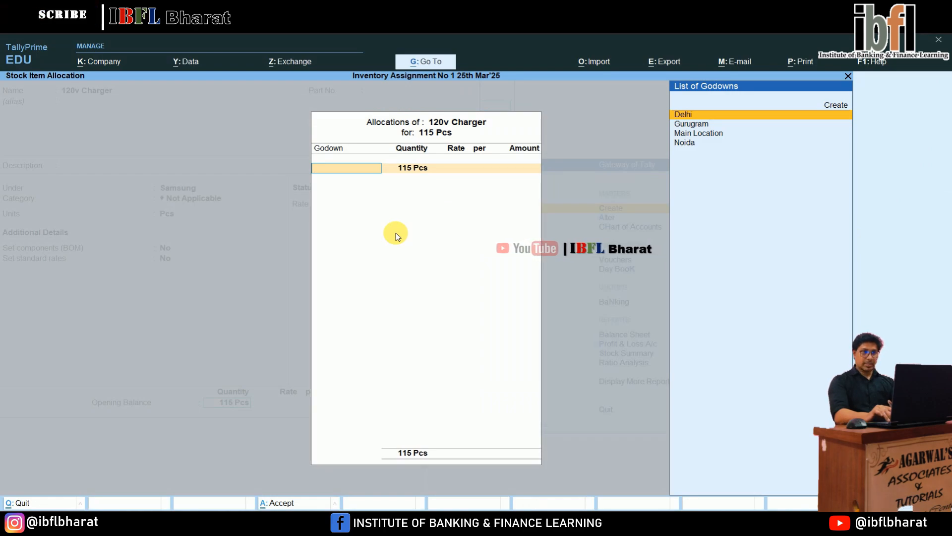
key("Down")
key("Up")
key("Return")
key("Return")
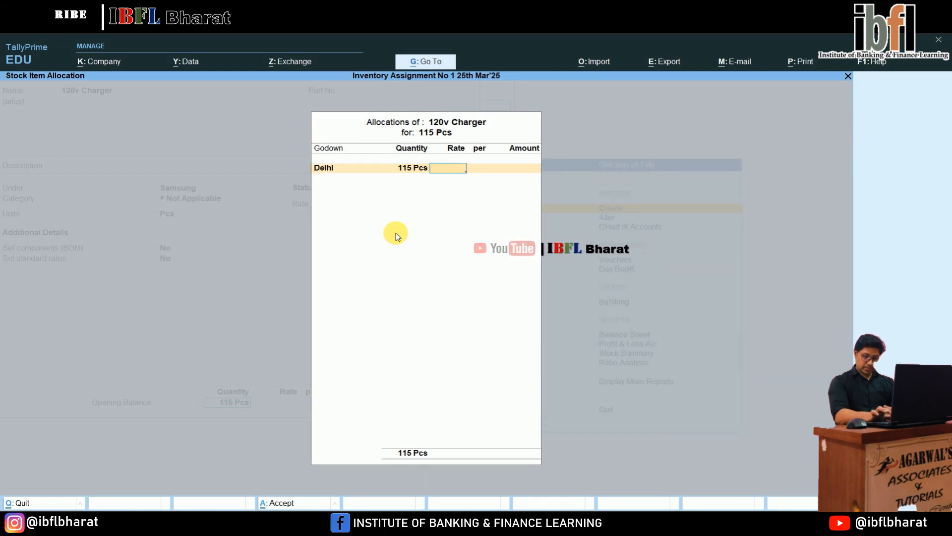
type("320")
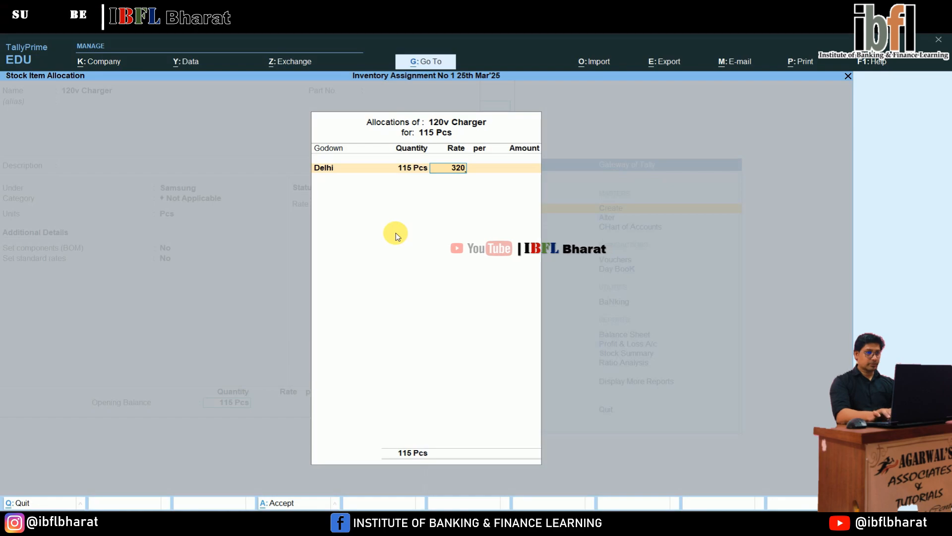
key("Return")
key("Return")
key("Return")
key("Return")
key("Return")
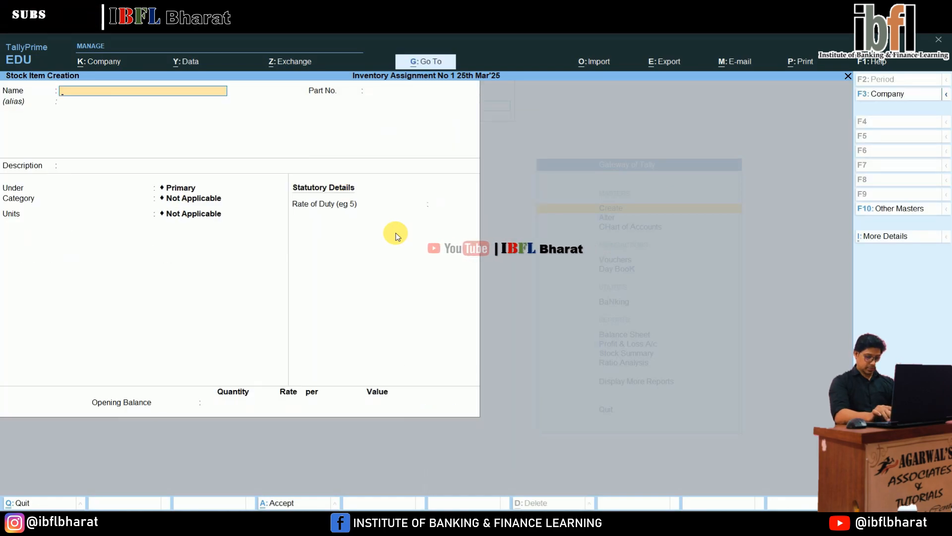
Start a new stock item named Canvas 2 and place it under the Motorola group.
type("Canva")
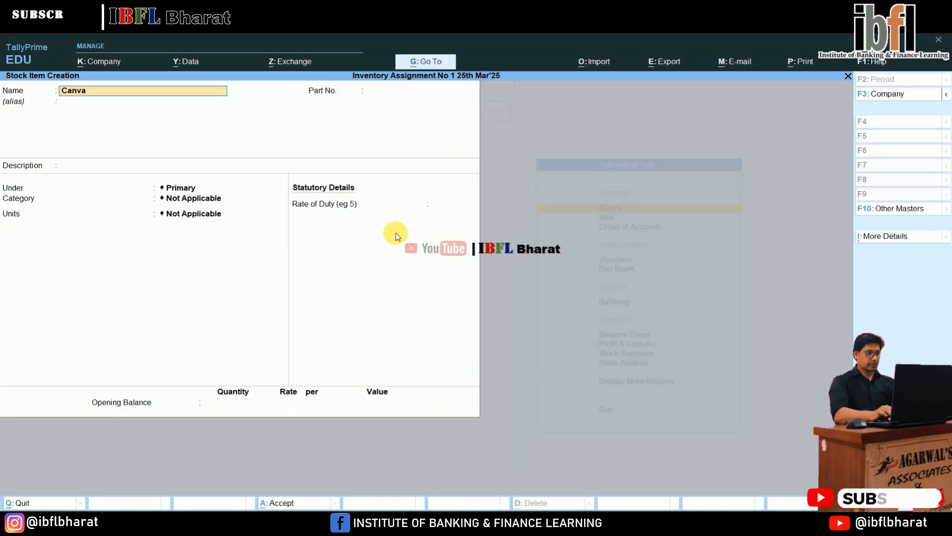
type("s 2")
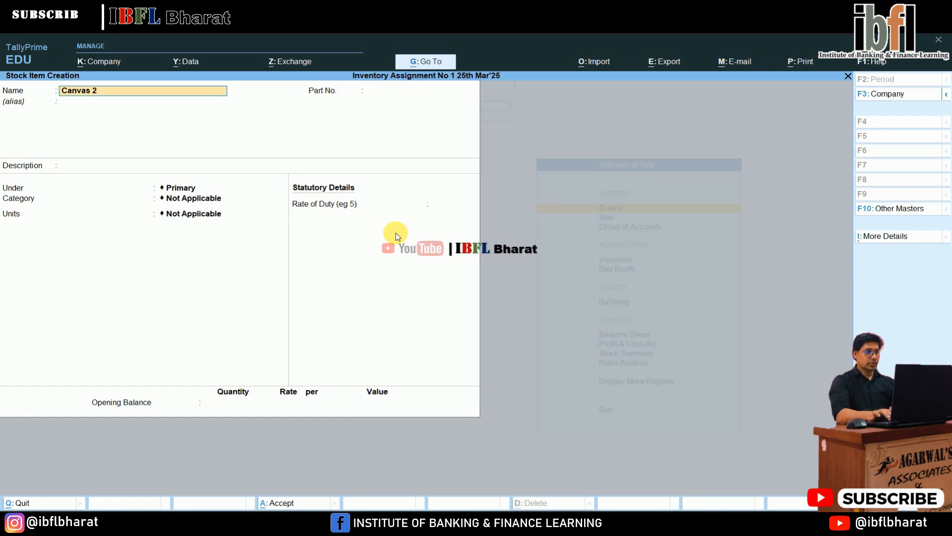
key("Return")
key("Return")
key("Return")
key("Return")
key("Down")
key("Down")
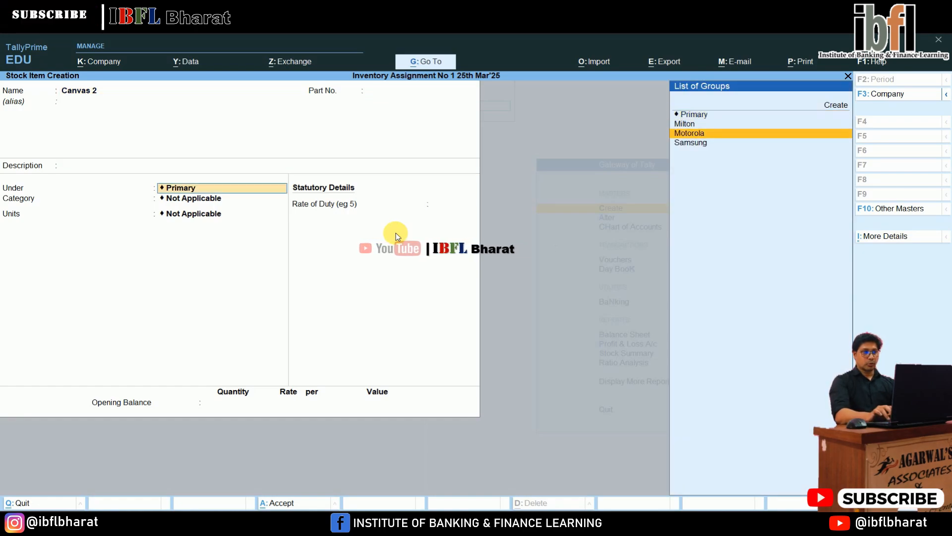
key("Return")
Set the units of the Canvas 2 item to Pcs, leaving the remaining details at their defaults.
key("Return")
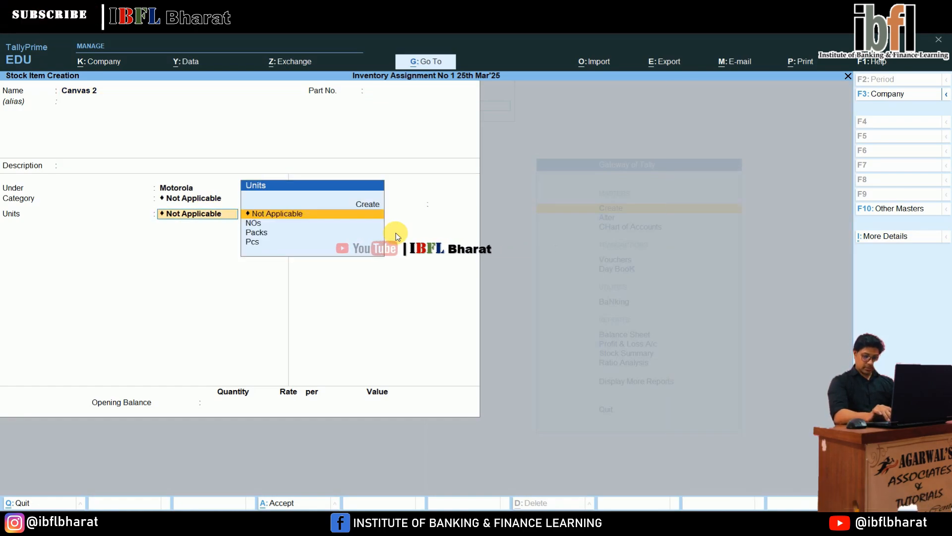
key("Down")
key("Down")
key("Down")
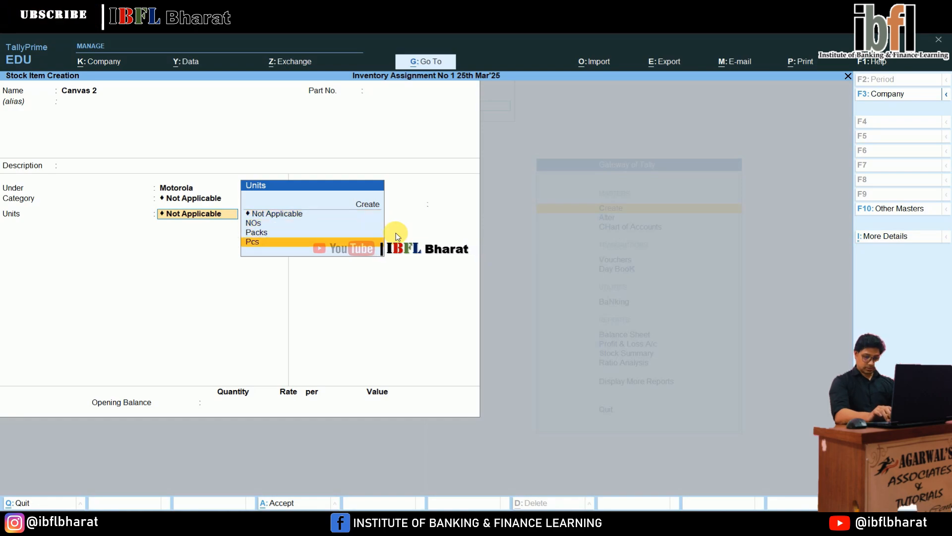
key("Return")
key("Return")
key("Return")
key("Return")
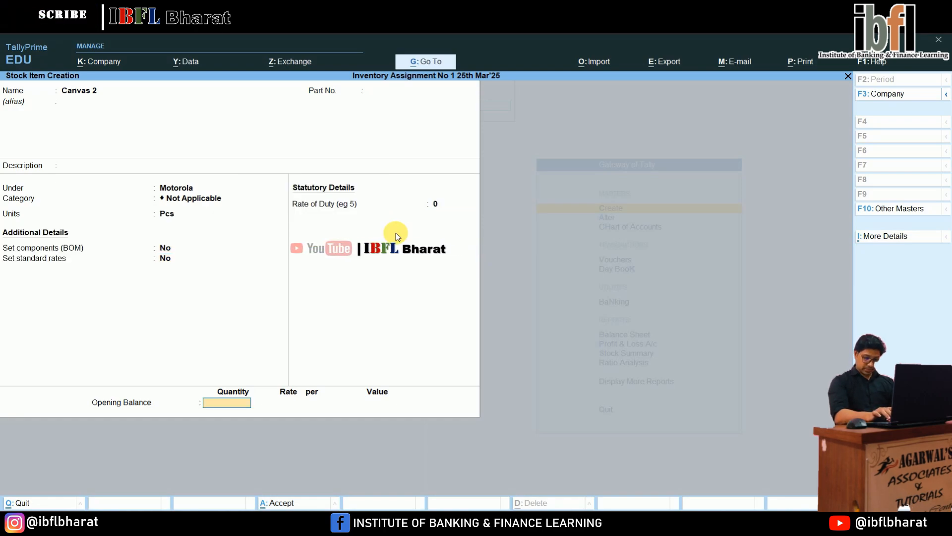
Enter an opening balance of 125 Pcs in the Noida godown at a rate of 15,000 and save the Canvas 2 item.
type("125")
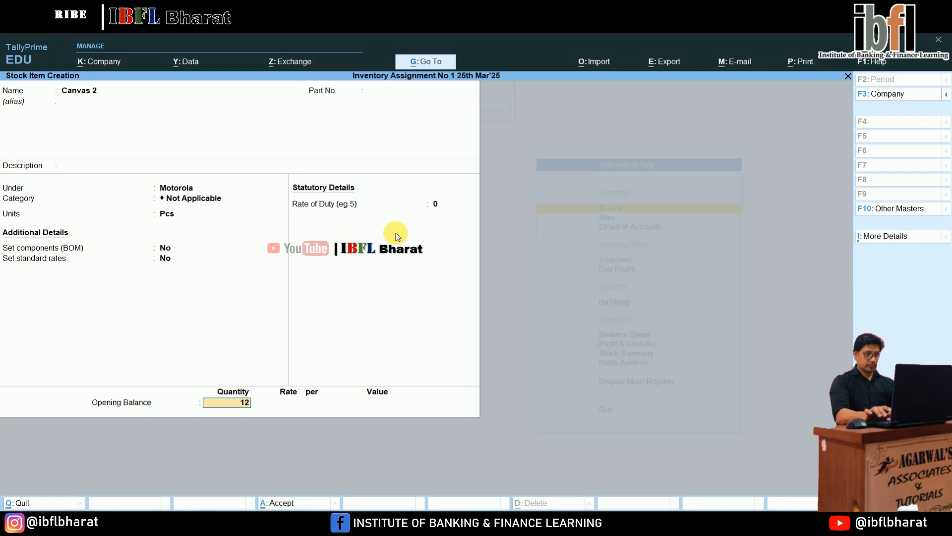
key("Return")
key("Down")
key("Down")
key("Down")
key("Down")
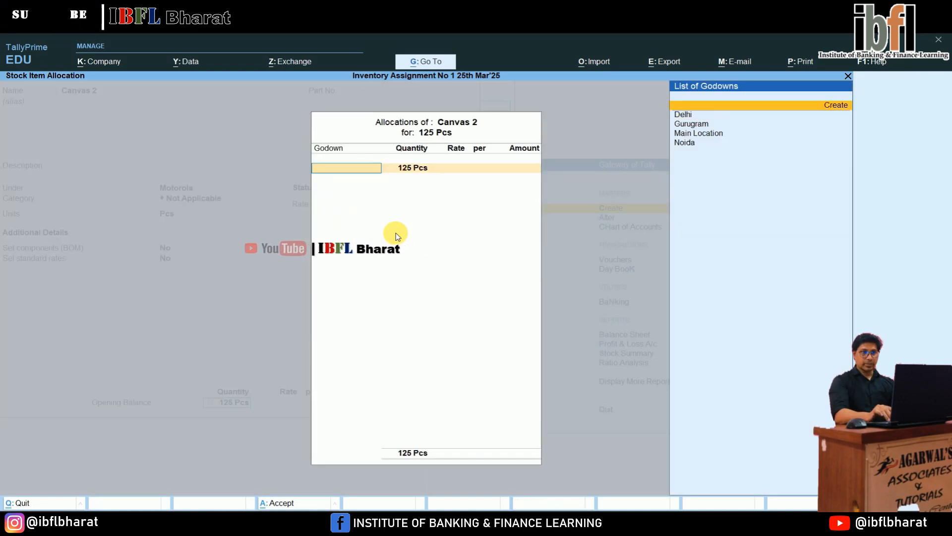
key("Return")
key("Return")
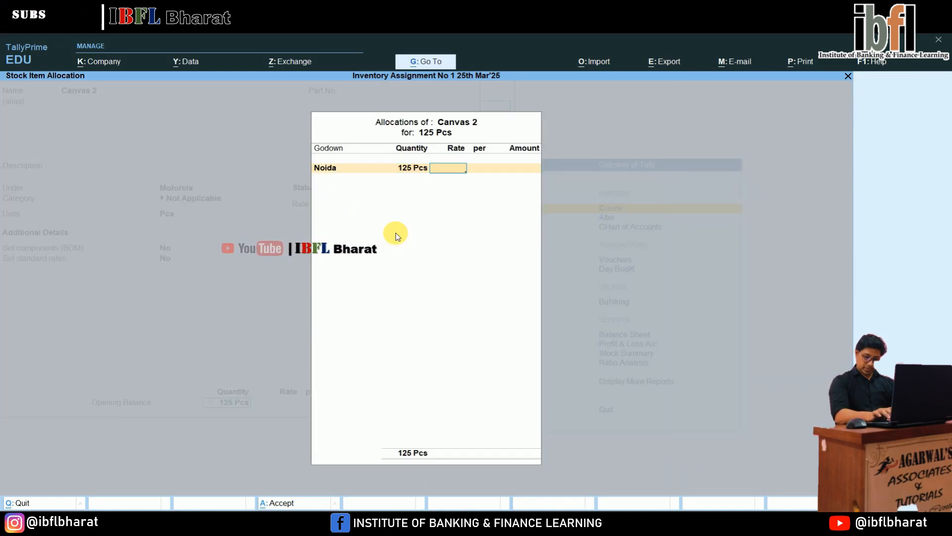
type("15000")
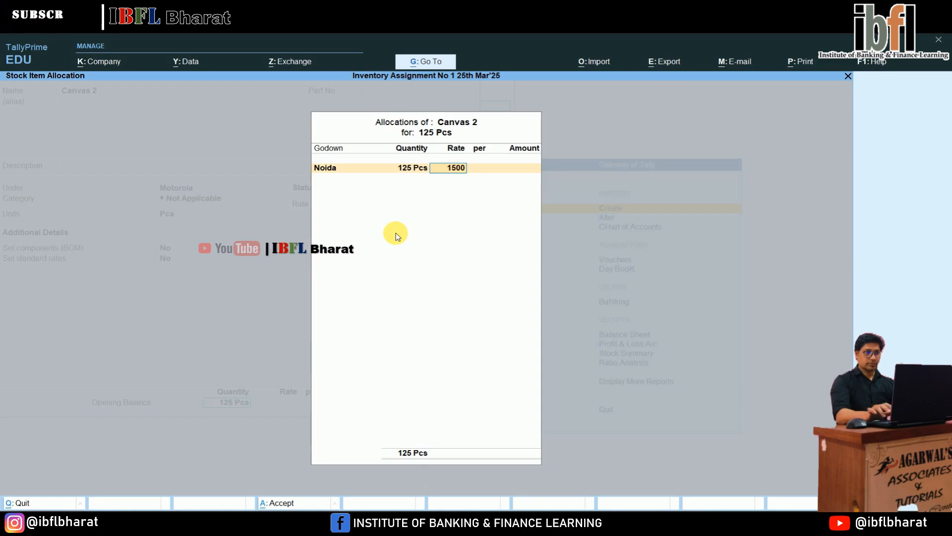
key("Return")
key("Return")
key("Return")
key("Return")
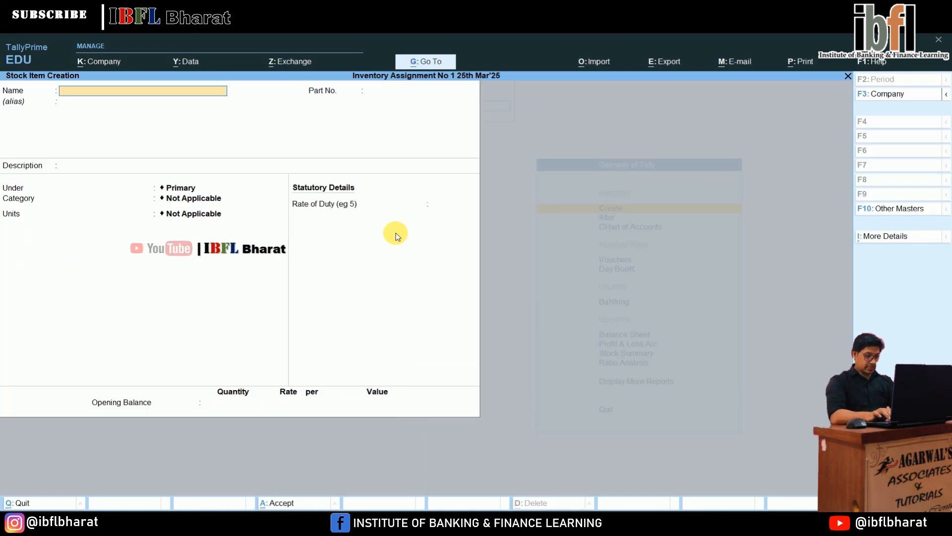
Define a stock item named Canvas Plus under the Motorola group with units Pcs, leaving the remaining details at their defaults.
type("Can")
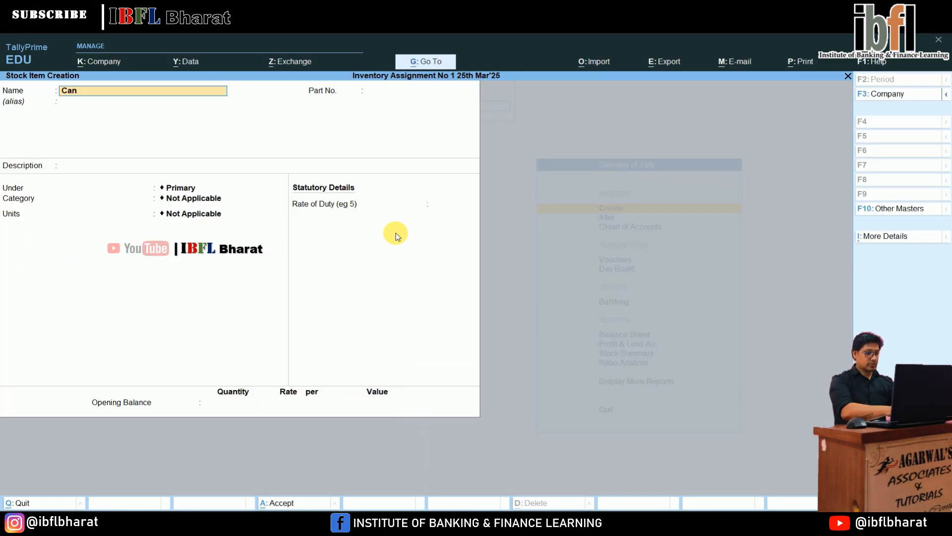
type("vas Plus")
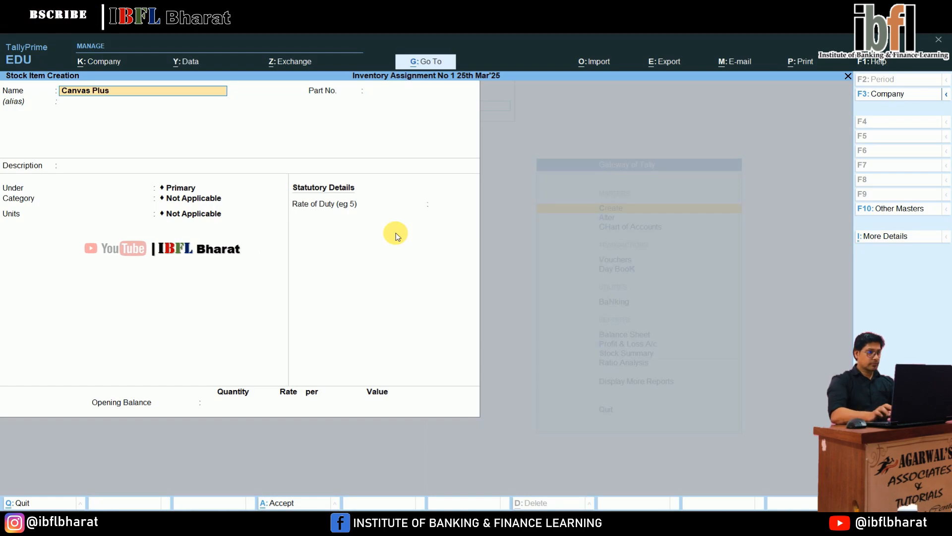
key("Return")
key("Return")
key("Return")
key("Down")
key("Down")
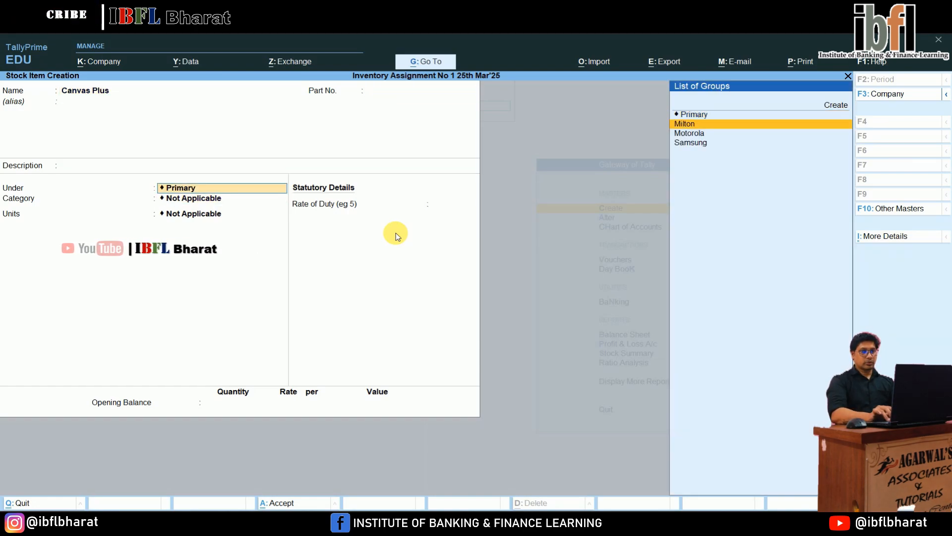
key("Return")
key("Return")
key("Return")
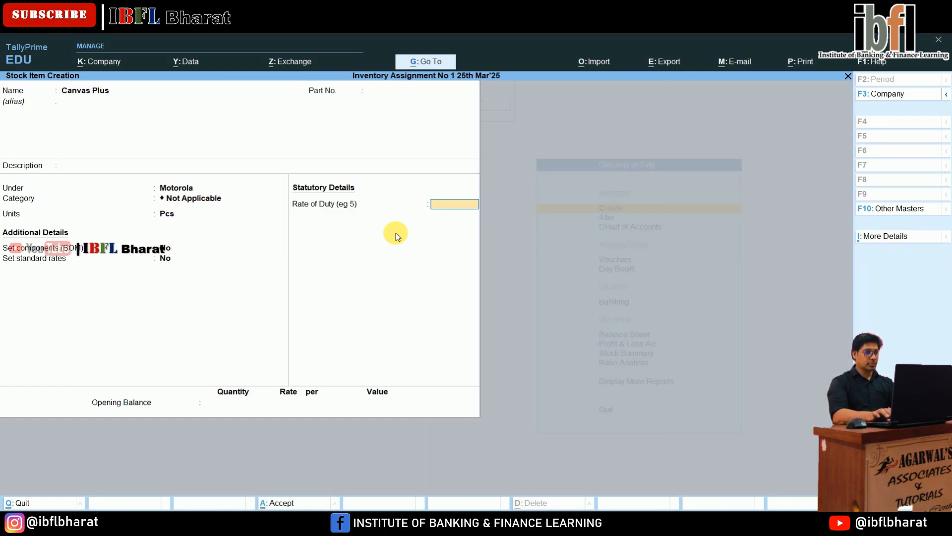
key("Return")
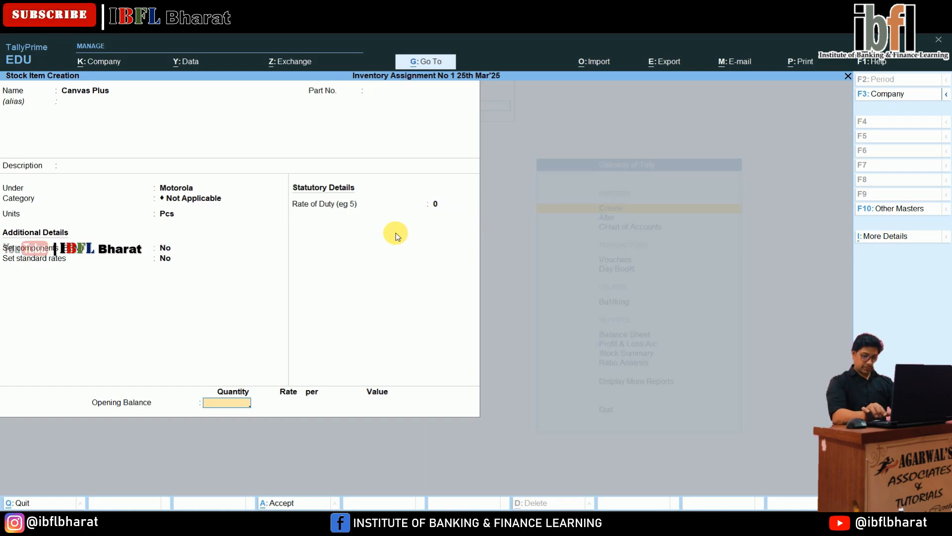
Enter an opening balance of 135 Pcs in the Delhi godown at a rate of 16,500 and save the Canvas Plus item.
type("135")
key("Return")
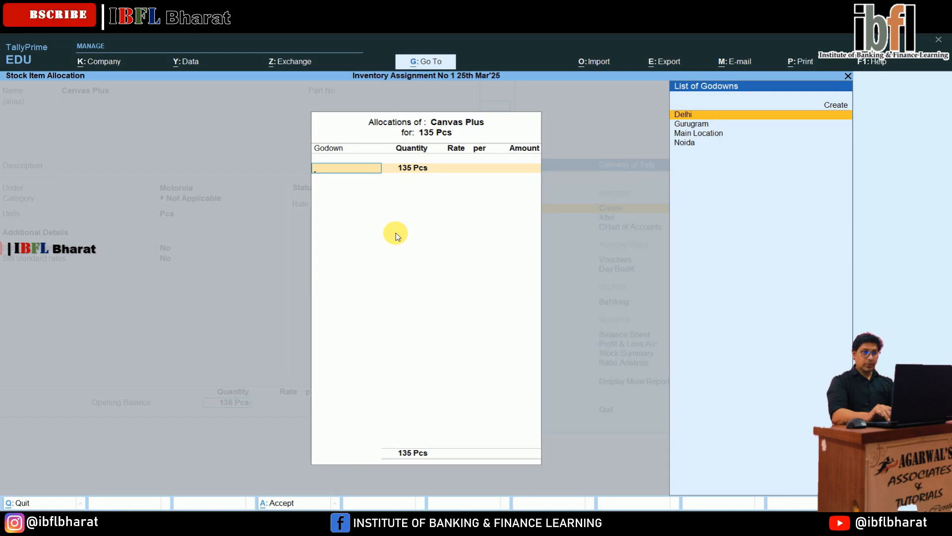
key("Down")
key("Up")
key("Return")
key("Return")
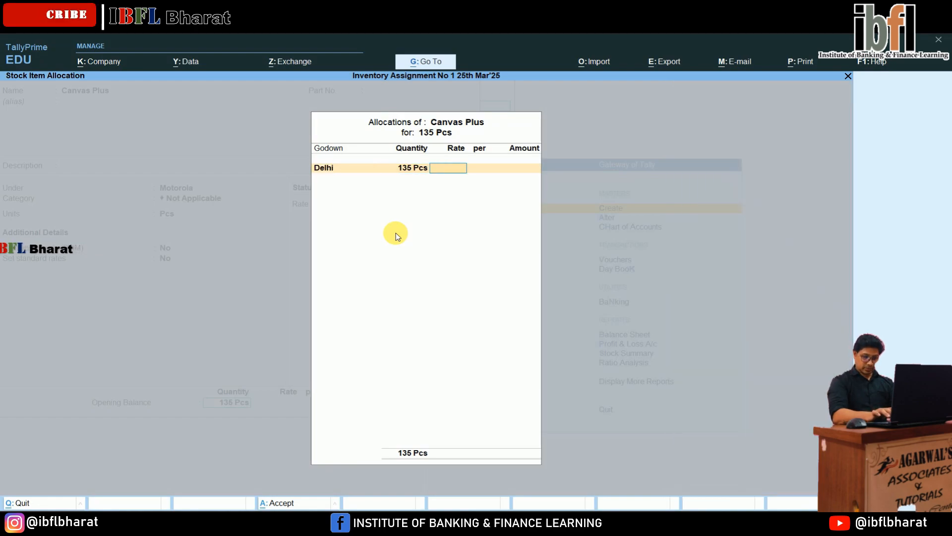
type("16,500")
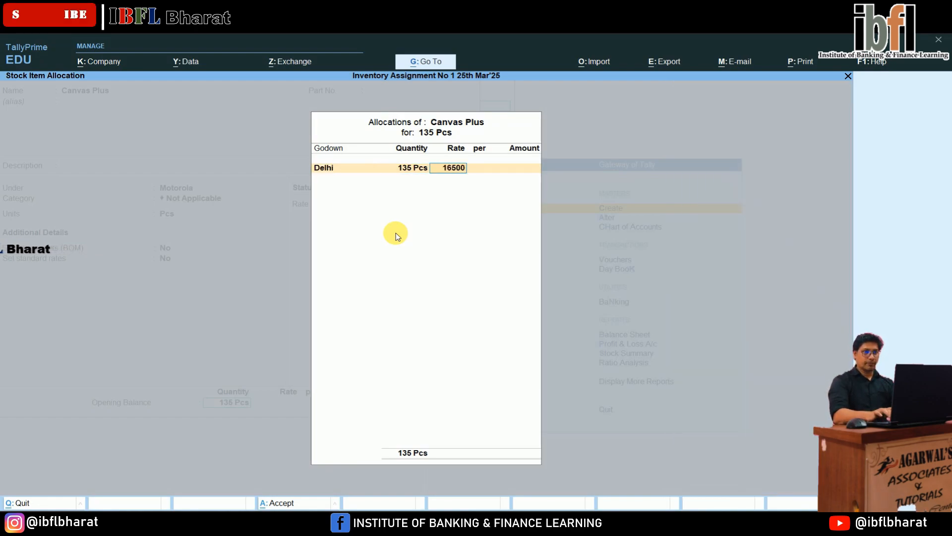
key("Return")
key("Return")
key("Return")
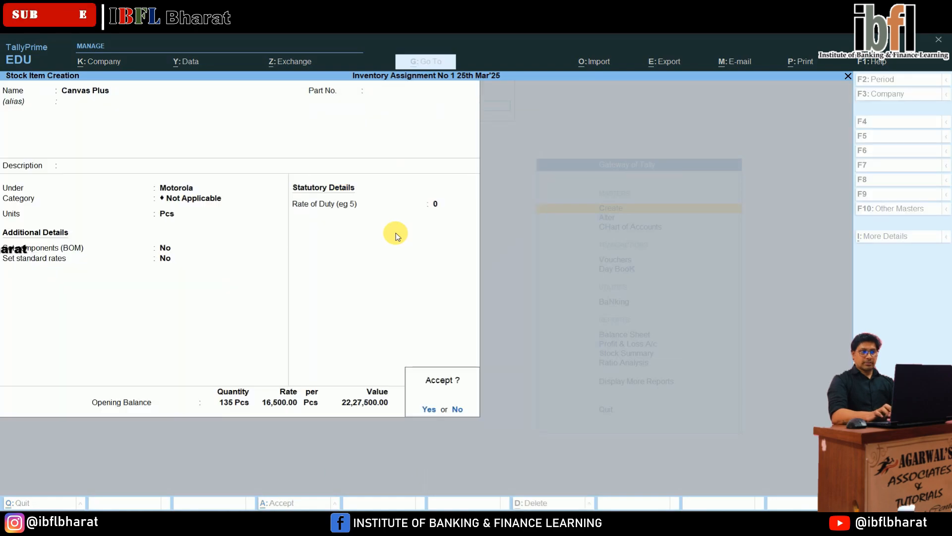
key("Return")
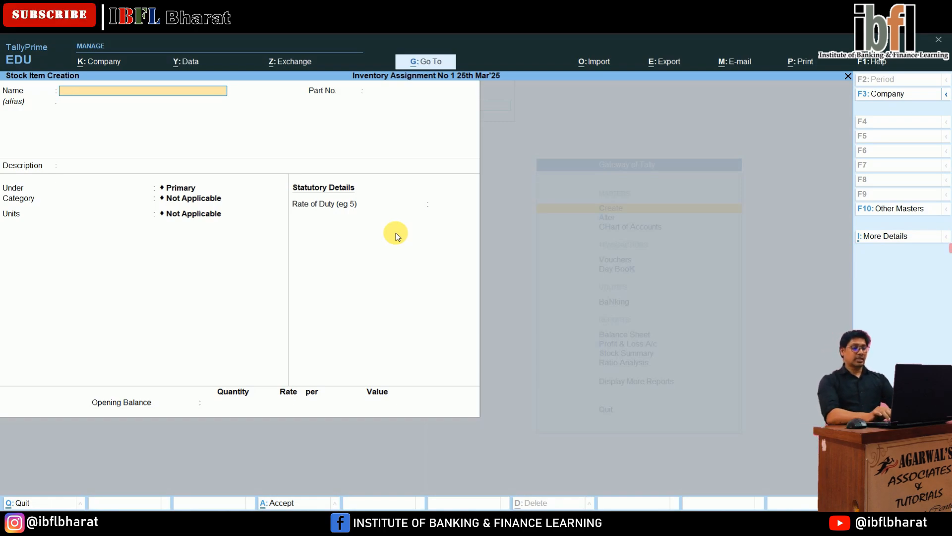
Leave stock item creation and return to the Gateway of Tally.
key("Escape")
key("Return")
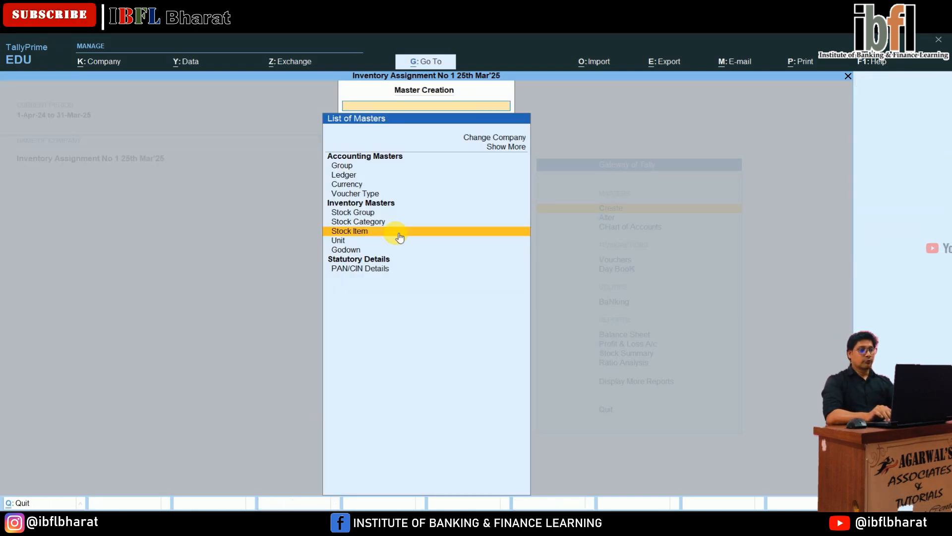
key("Escape")
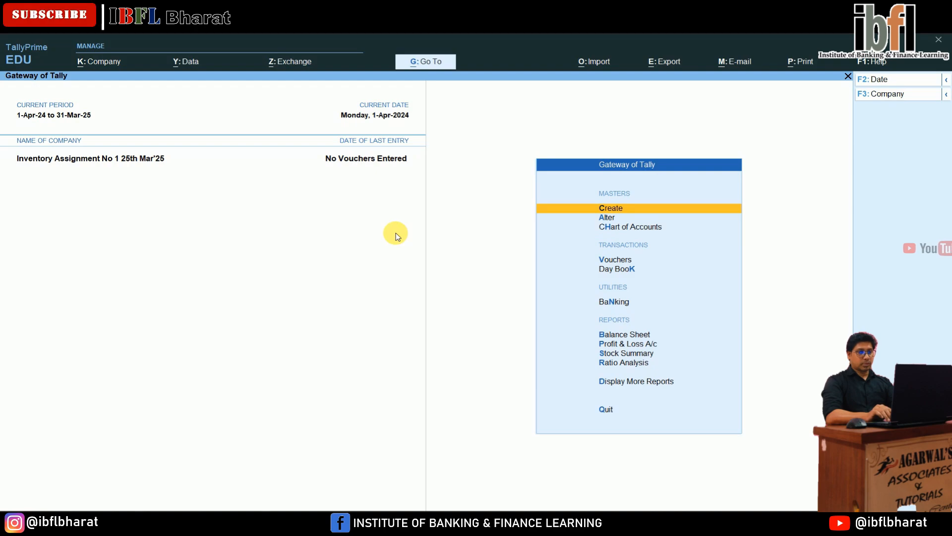
Open the Stock Summary report and expand it to list the individual items under each stock group.
key("Down")
key("Down")
key("Down")
key("Down")
key("Down")
key("Down")
key("Down")
key("Down")
key("Down")
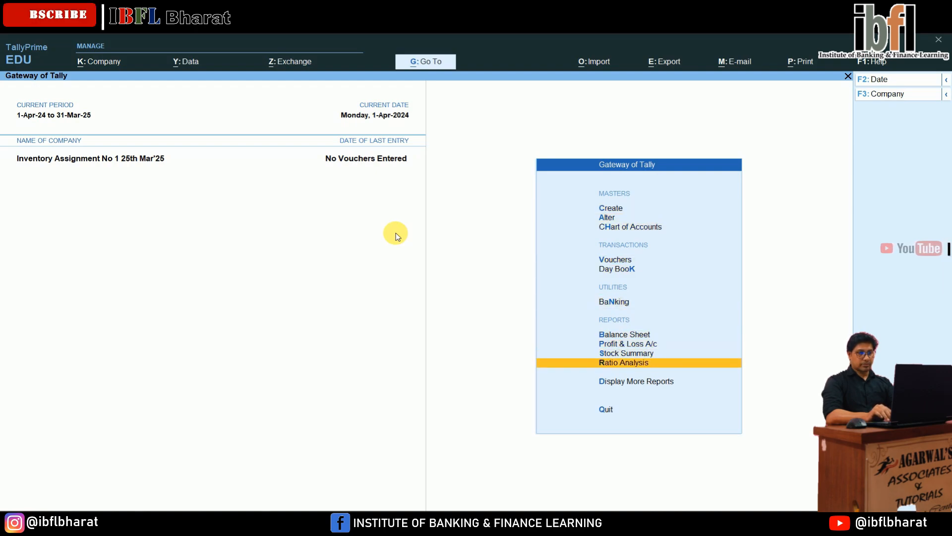
key("Down")
key("Up")
key("Up")
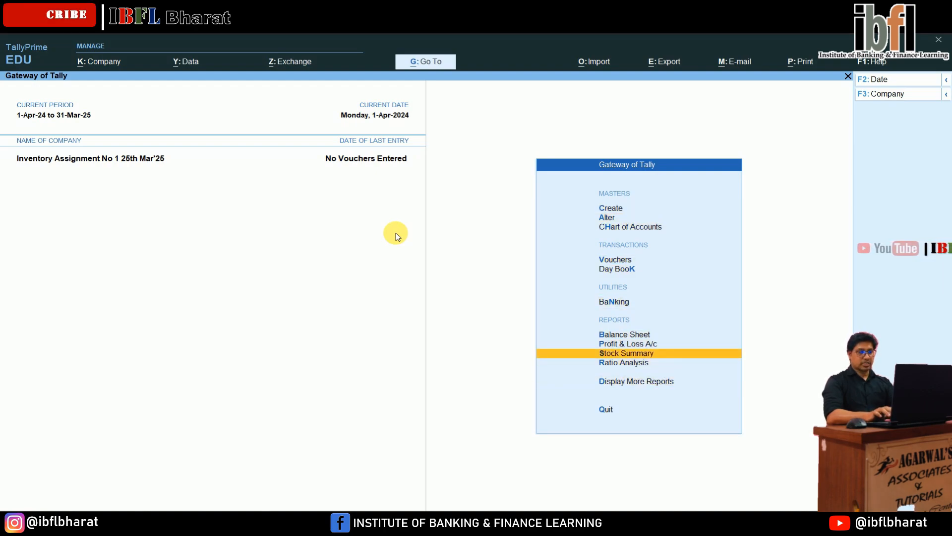
key("Return")
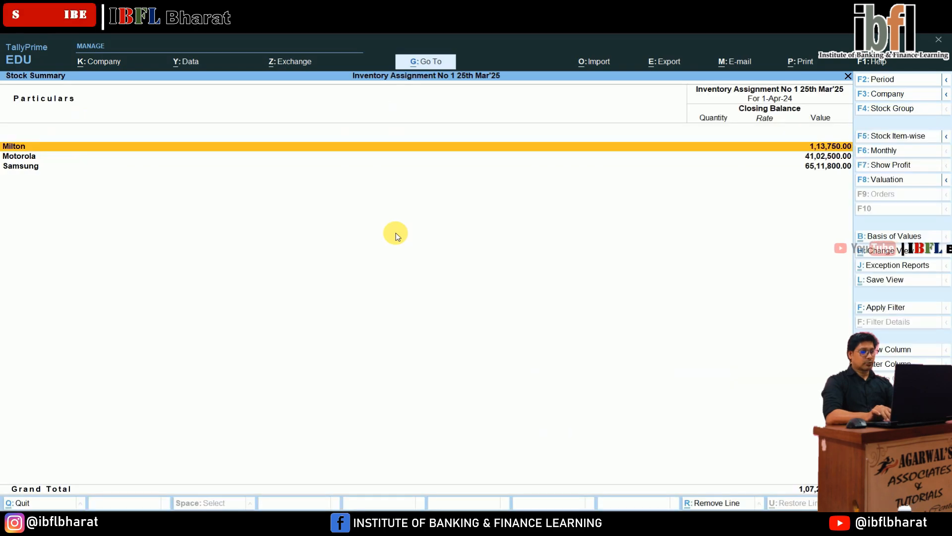
key("alt+F5")
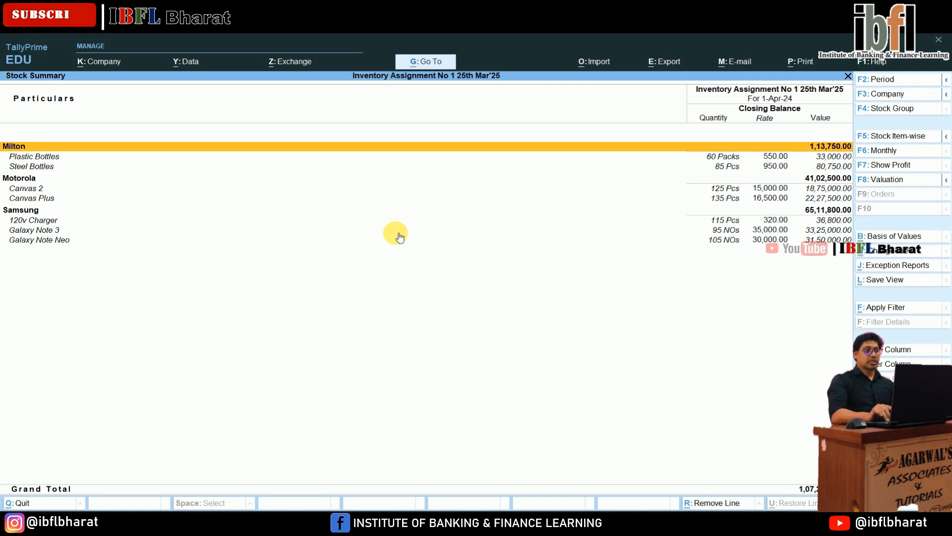
Examine the closing quantity, rate and value of each item in the Milton and Motorola groups.
key("Down")
key("Down")
key("Up")
key("Down")
key("Up")
key("Down")
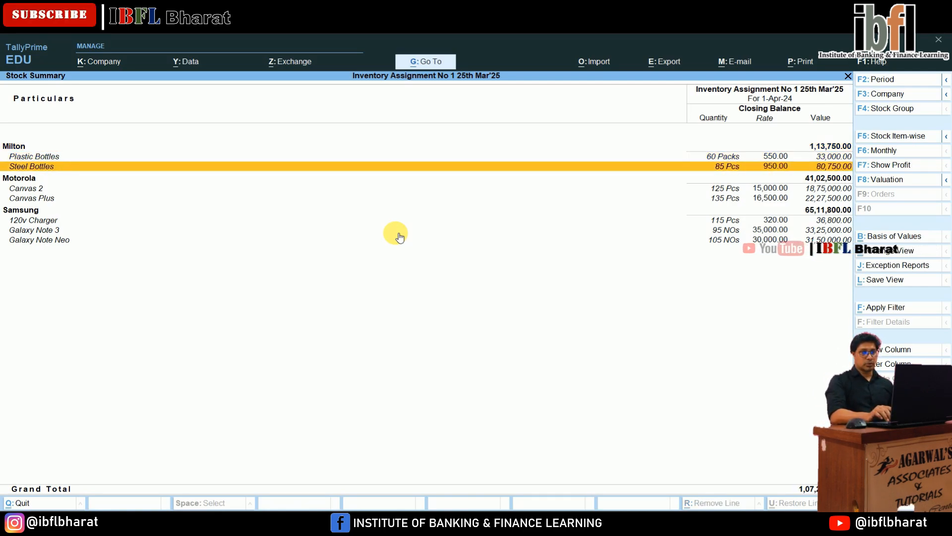
key("Up")
key("Down")
key("Up")
key("Down")
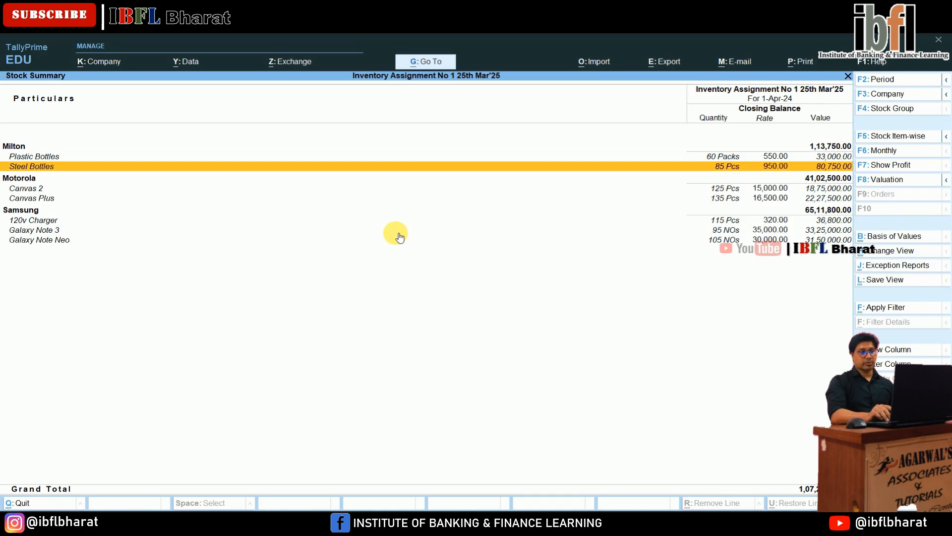
key("Down")
key("Down")
key("Down")
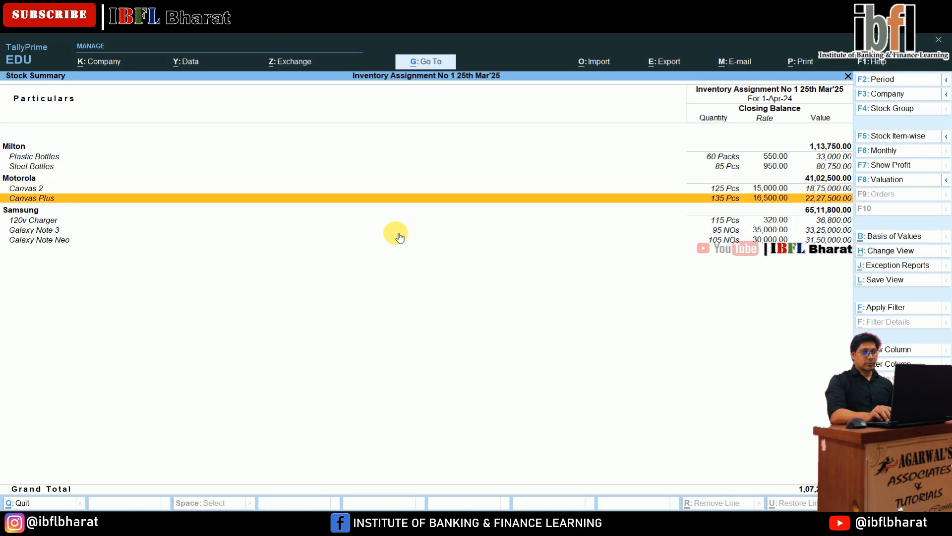
key("Up")
key("Down")
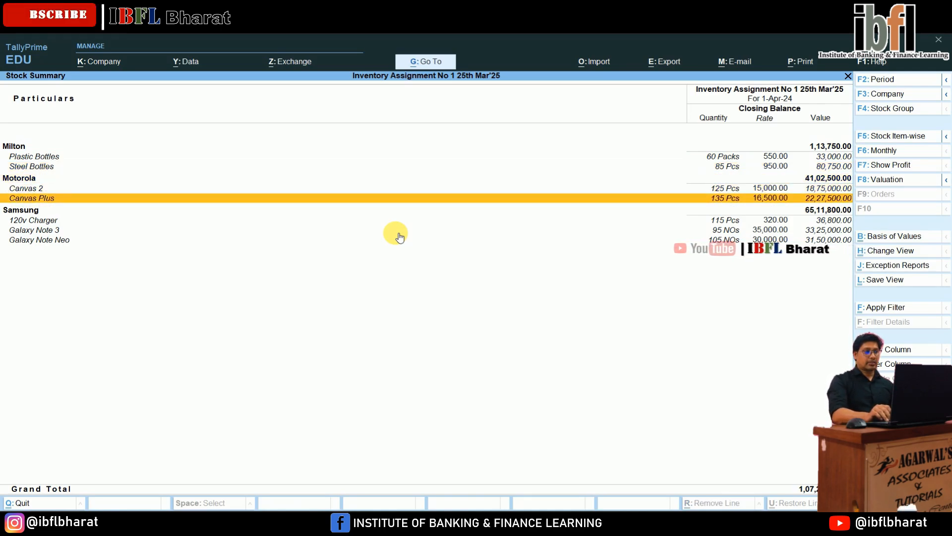
Examine the closing balances of the Samsung items, then go back up to the Milton group.
key("Down")
key("Down")
key("Down")
key("Down")
key("Up")
key("Up")
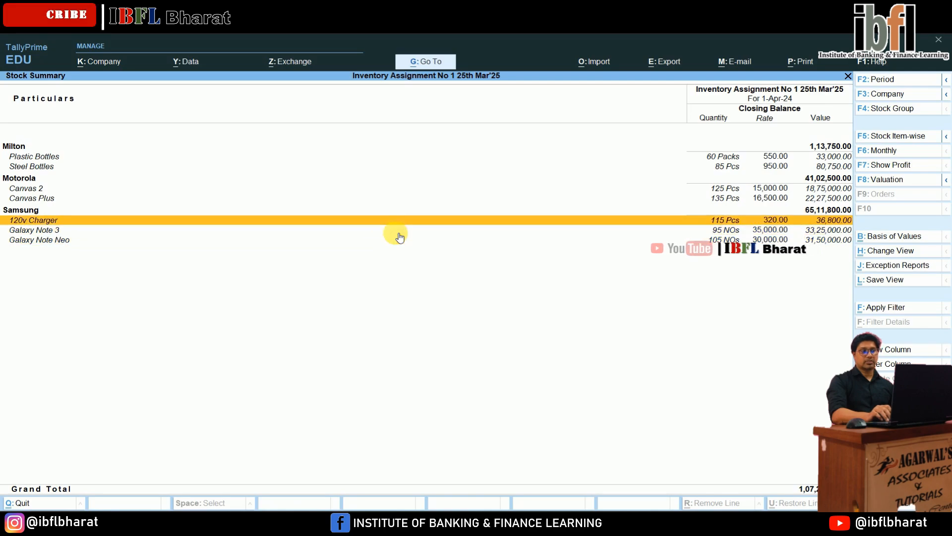
key("Down")
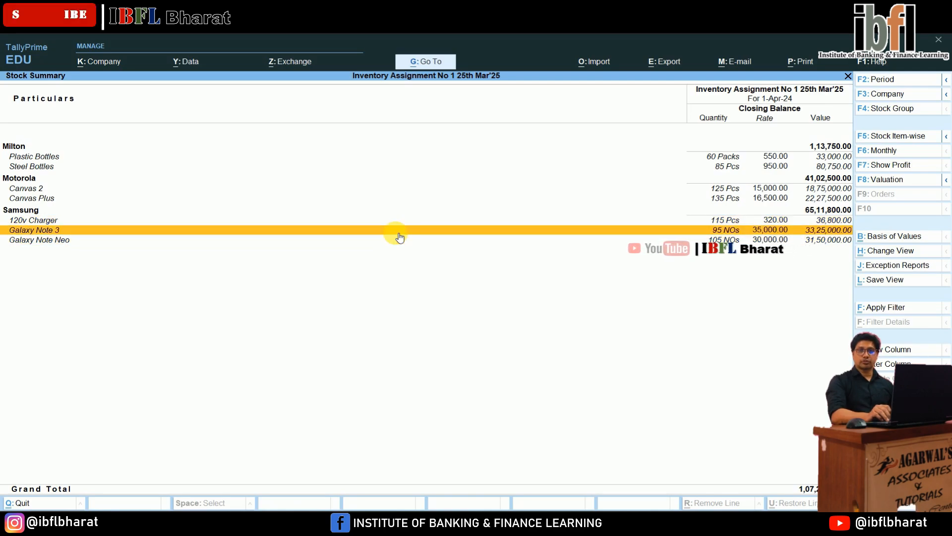
key("Down")
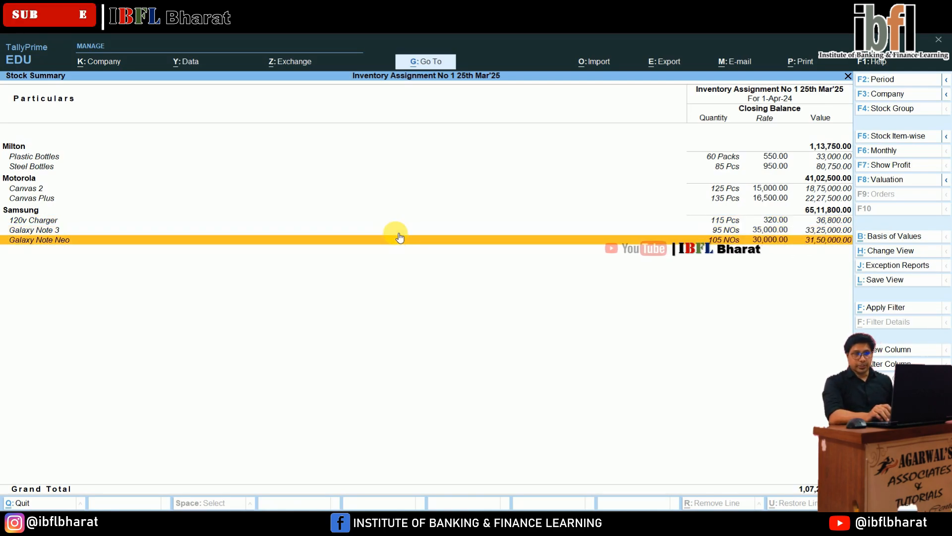
key("Up")
key("Up")
key("Up")
key("Up")
key("Up")
key("Up")
key("Up")
key("Up")
key("Up")
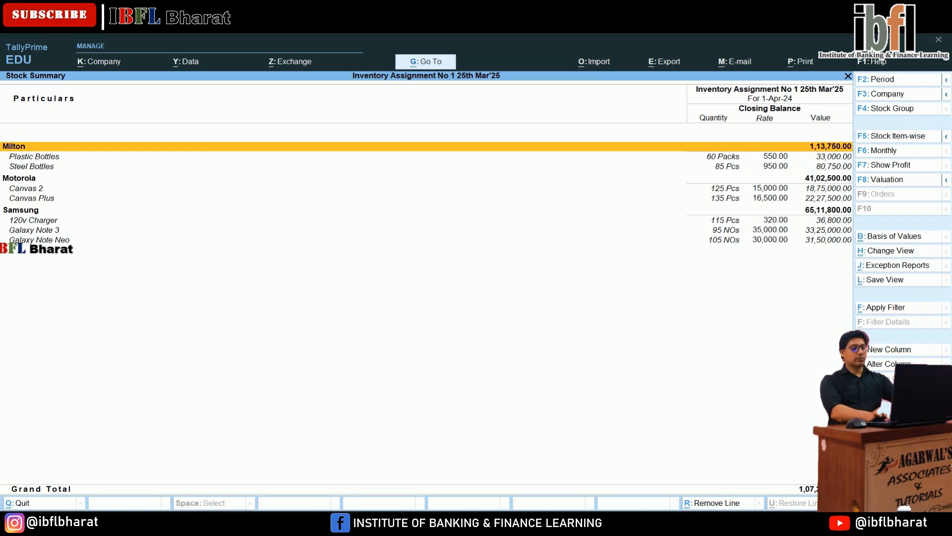
Open the Balance Sheet and examine the closing stock under Current Assets and the entries on the liabilities side.
key("Escape")
key("Up")
key("Up")
key("Return")
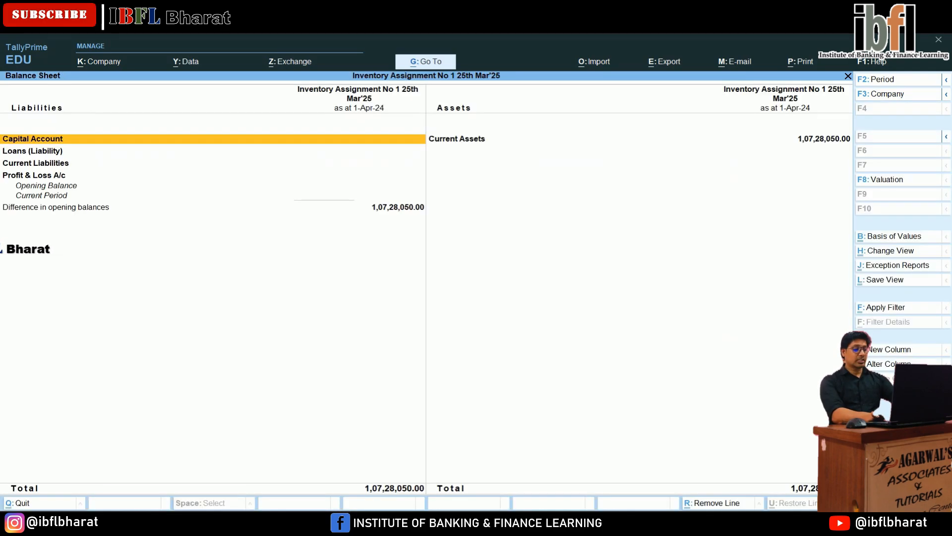
key("Right")
key("Down")
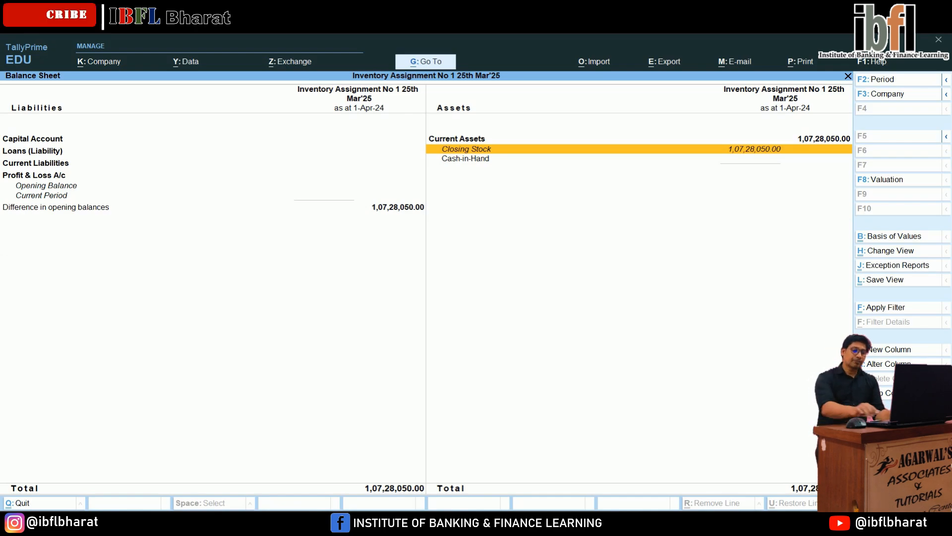
key("Left")
key("Down")
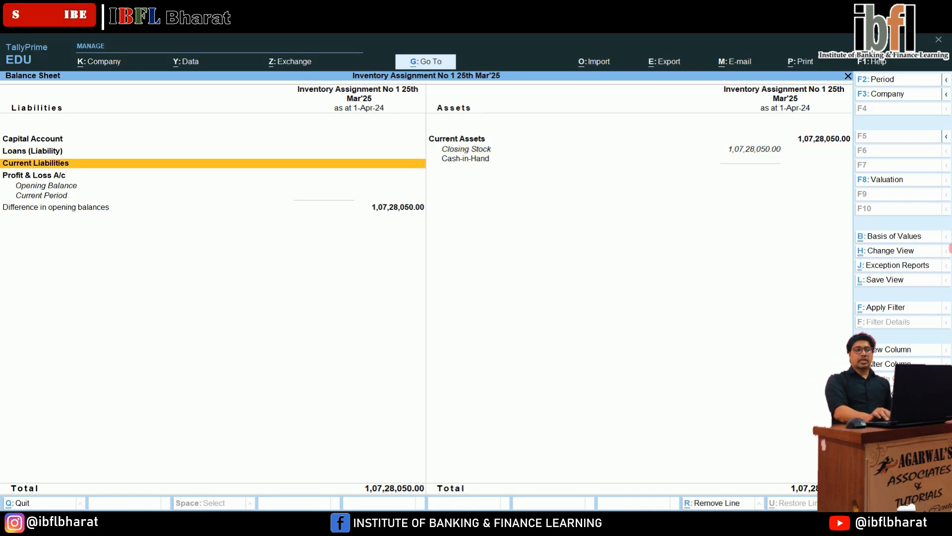
key("Down")
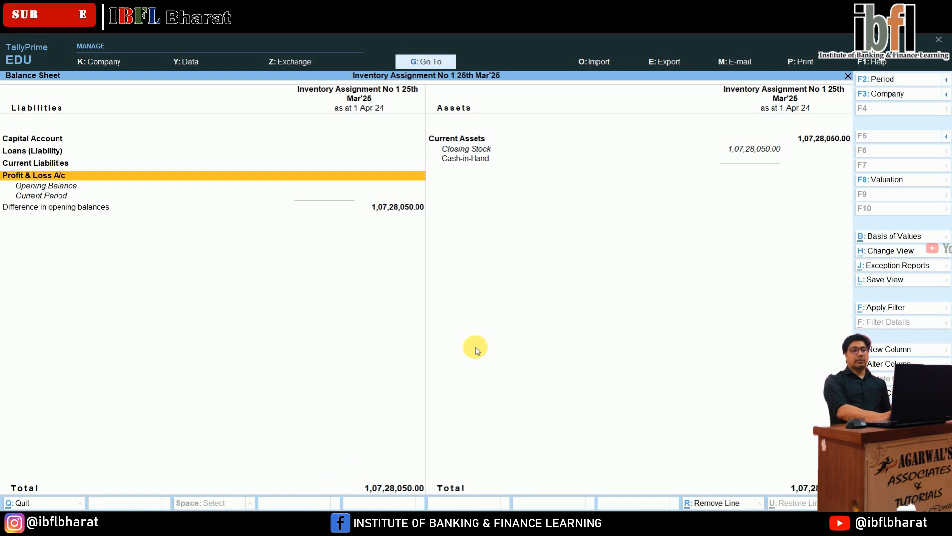